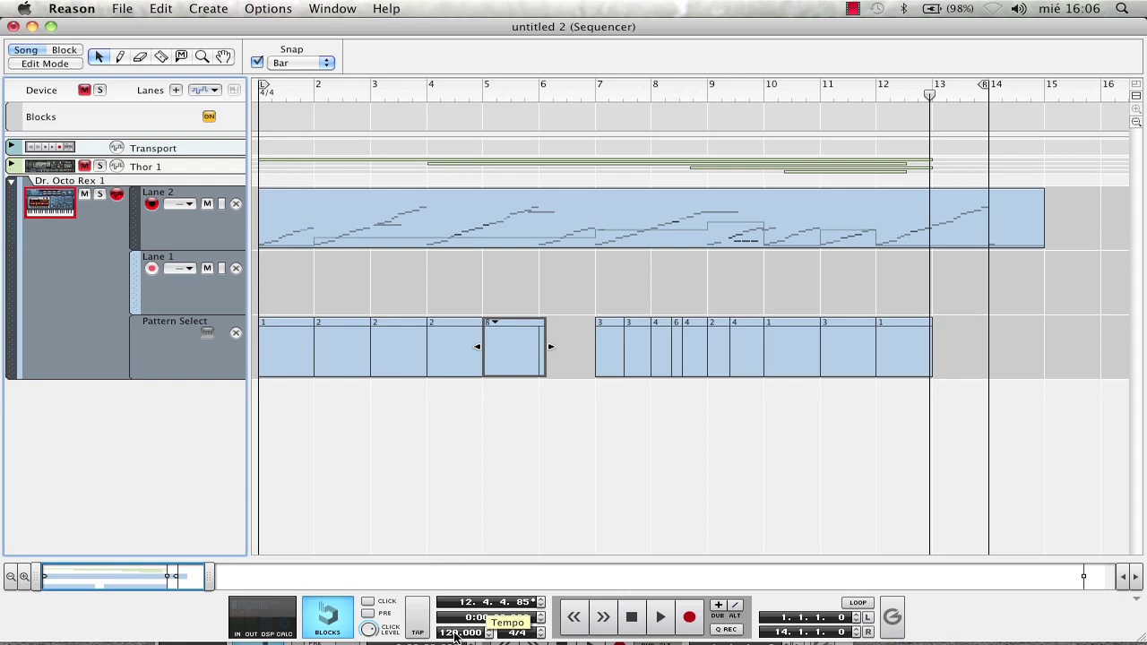
Add a tempo automation lane to the Transport track and return the song position to bar 1.
{"action": "left_click", "coordinate": [455, 635], "text": "alt"}
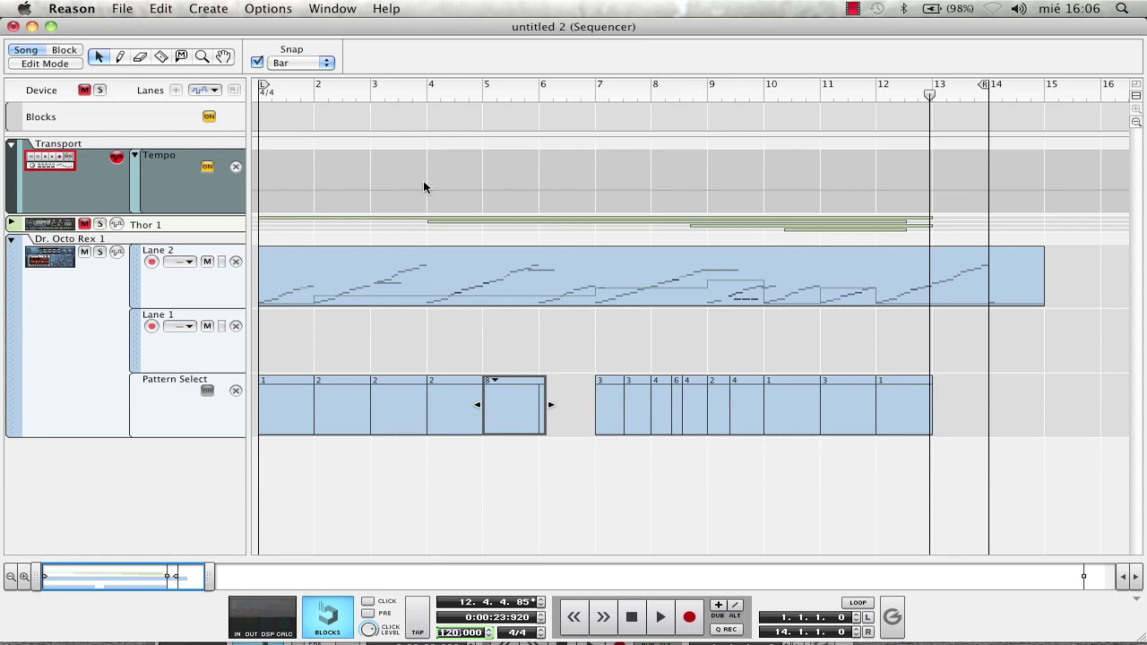
{"action": "left_click", "coordinate": [631, 616]}
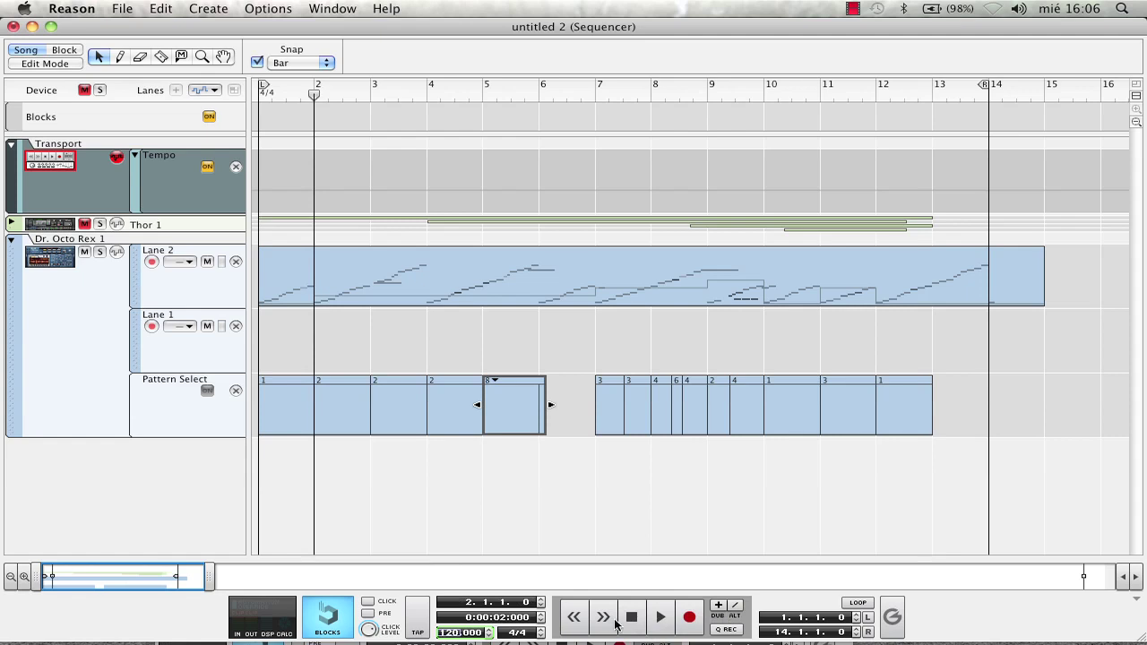
{"action": "left_click", "coordinate": [635, 619]}
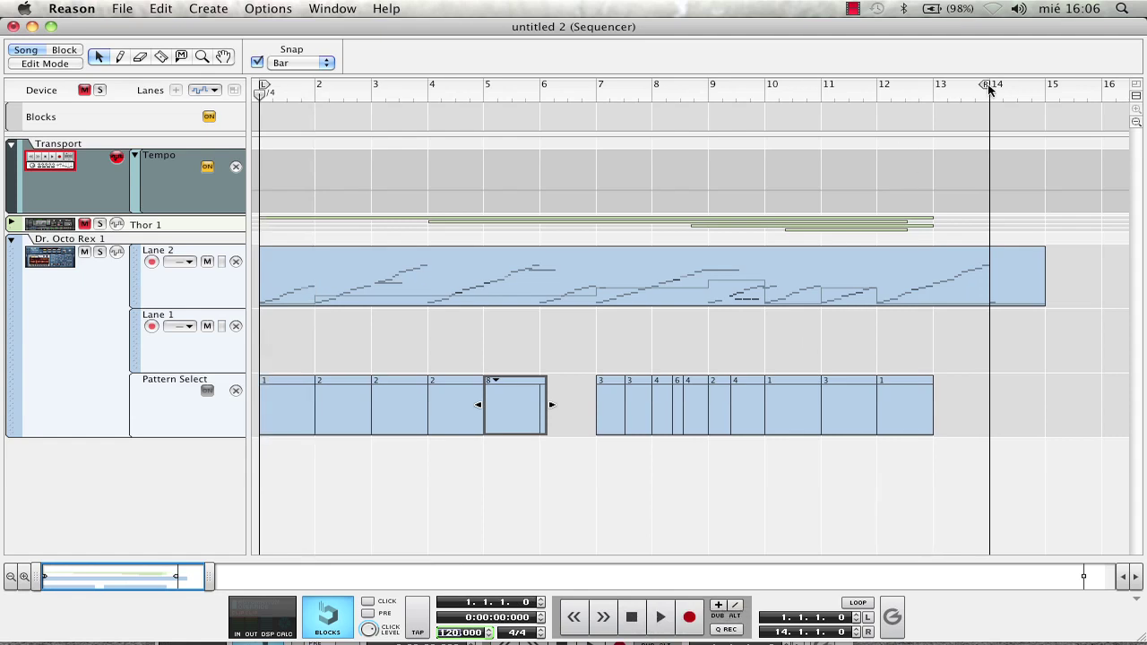
Move the right locator to bar 15 and start recording gradual tempo changes, ending at 119 BPM.
{"action": "left_click_drag", "start_coordinate": [989, 86], "coordinate": [1027, 93]}
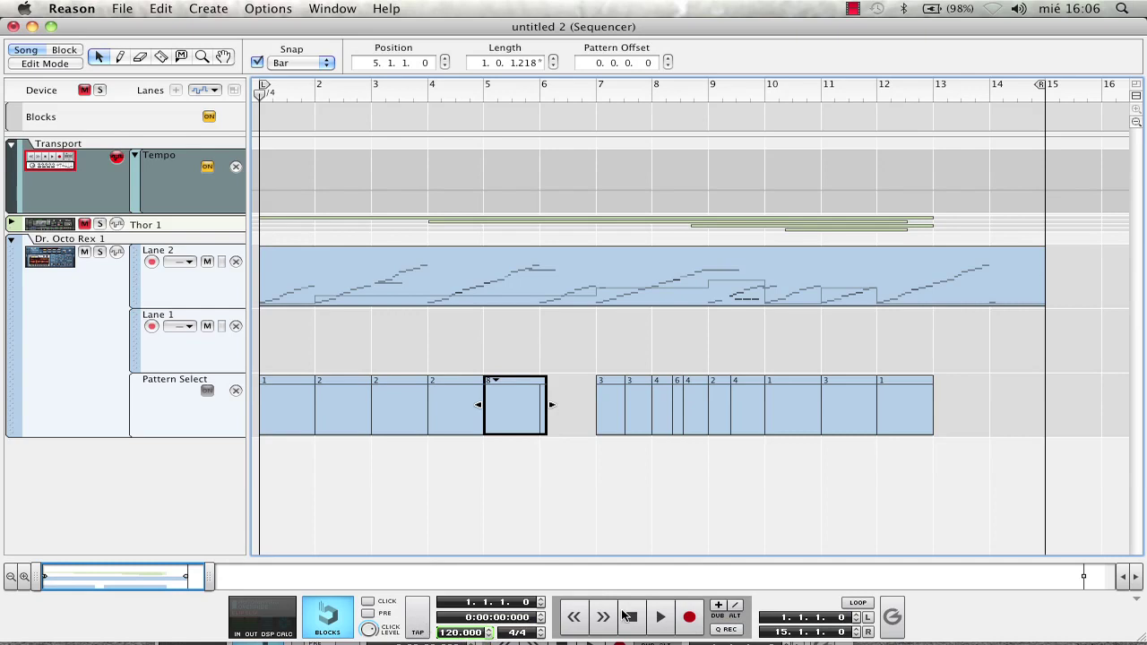
{"action": "left_click", "coordinate": [690, 618]}
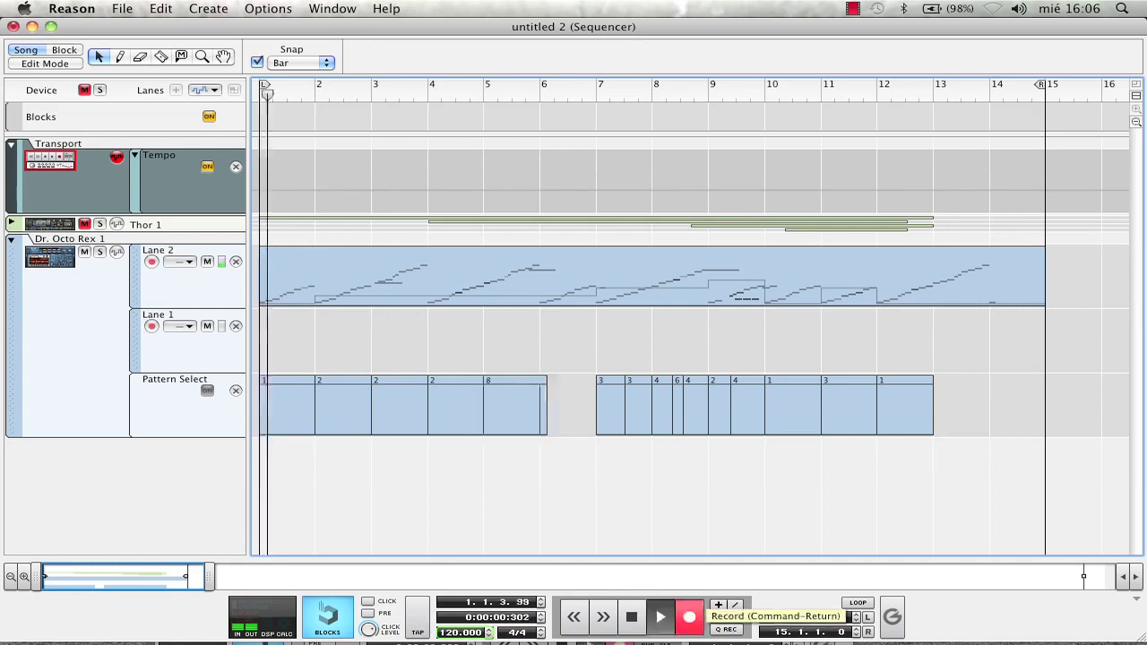
{"action": "left_click_drag", "start_coordinate": [493, 634], "coordinate": [490, 635]}
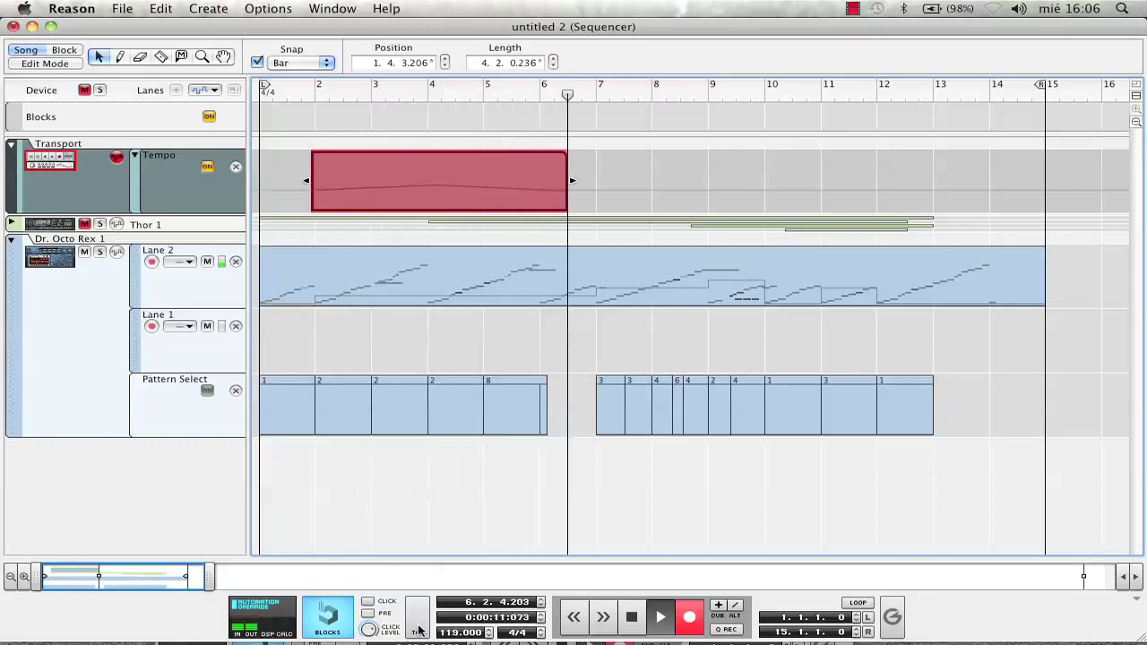
Record further tempo changes in the same clip by tapping the tempo at varying speeds, and stop shortly after bar 10.
{"action": "left_click", "coordinate": [418, 623]}
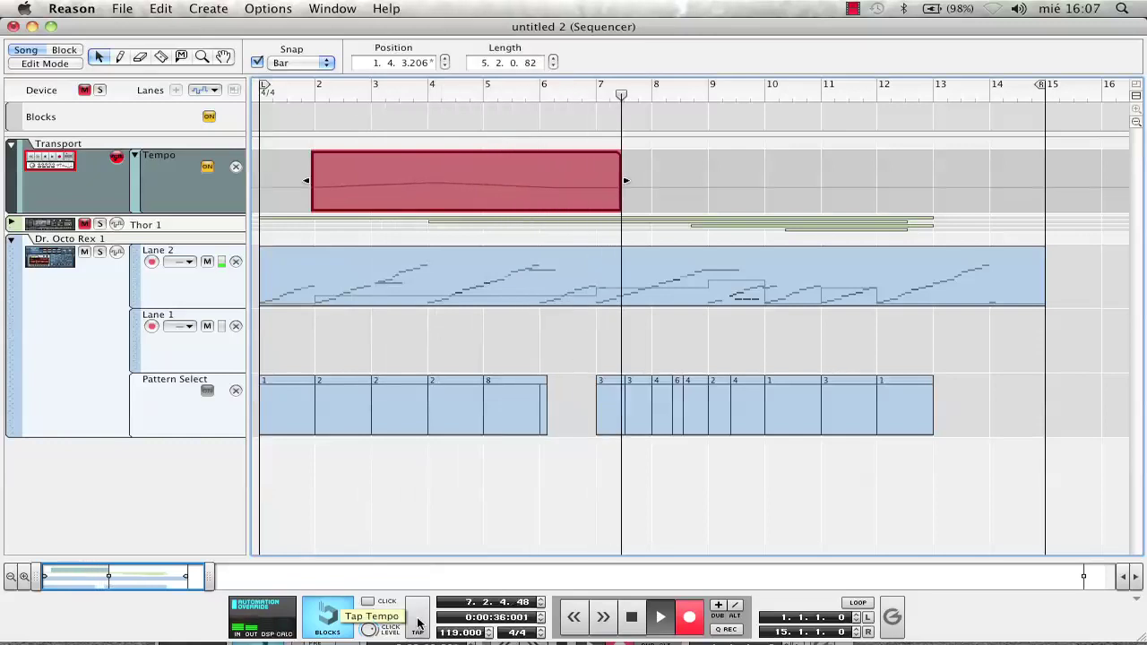
{"action": "left_click", "coordinate": [418, 627]}
{"action": "left_click", "coordinate": [419, 627]}
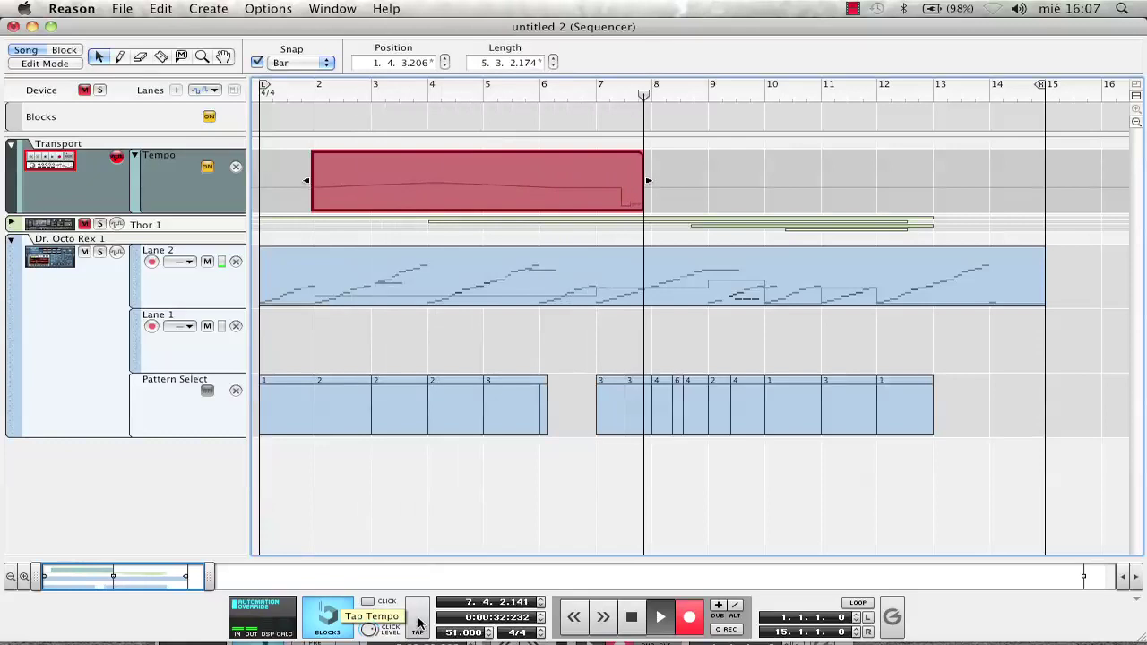
{"action": "left_click", "coordinate": [421, 624]}
{"action": "left_click", "coordinate": [421, 624]}
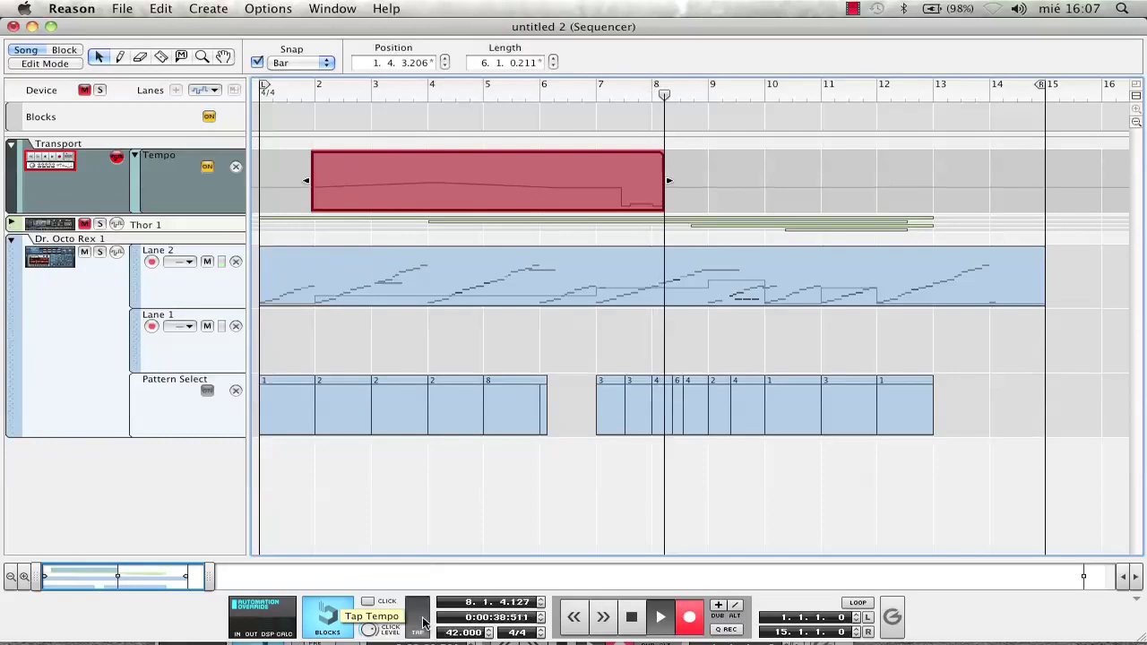
{"action": "left_click", "coordinate": [425, 623]}
{"action": "left_click", "coordinate": [424, 622]}
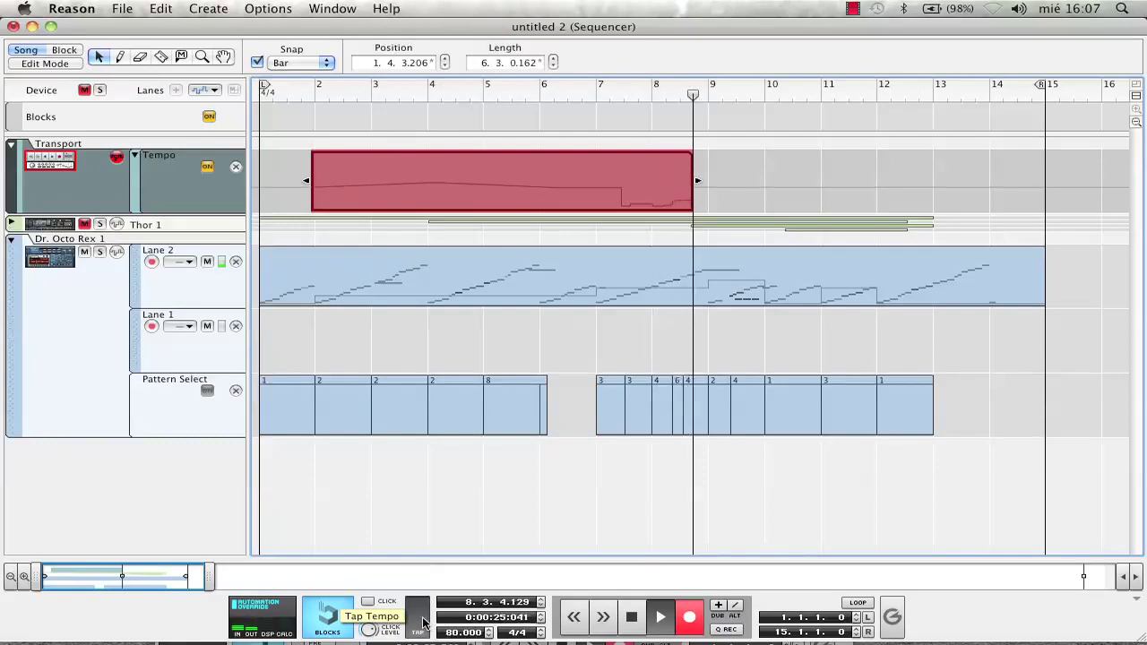
{"action": "left_click", "coordinate": [422, 623]}
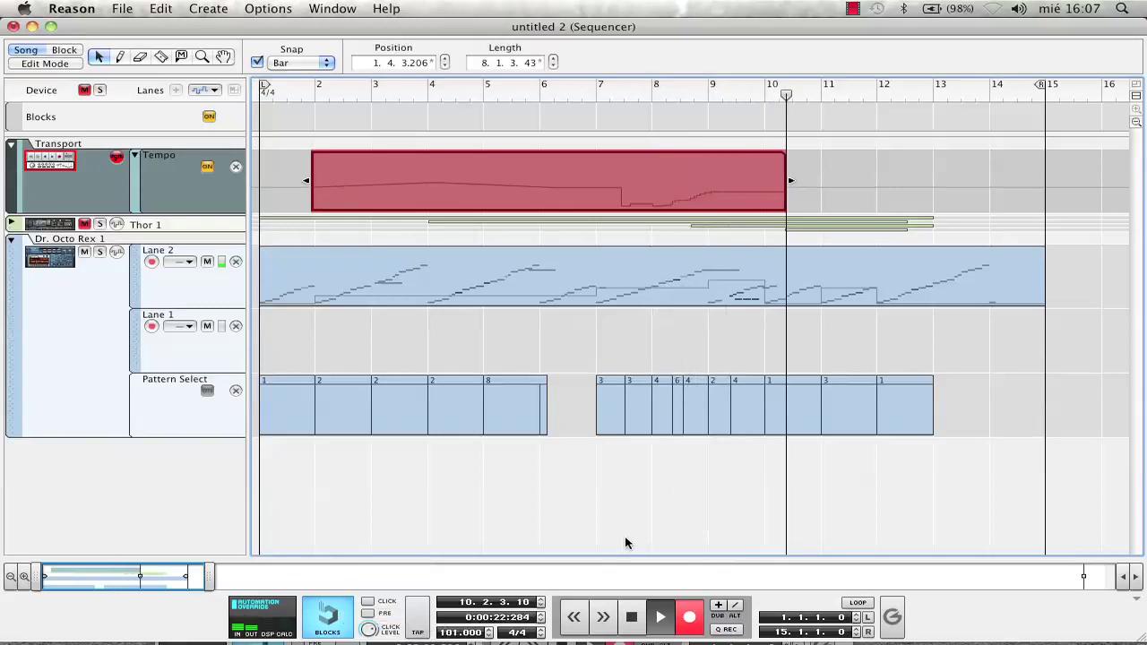
{"action": "key", "text": "space"}
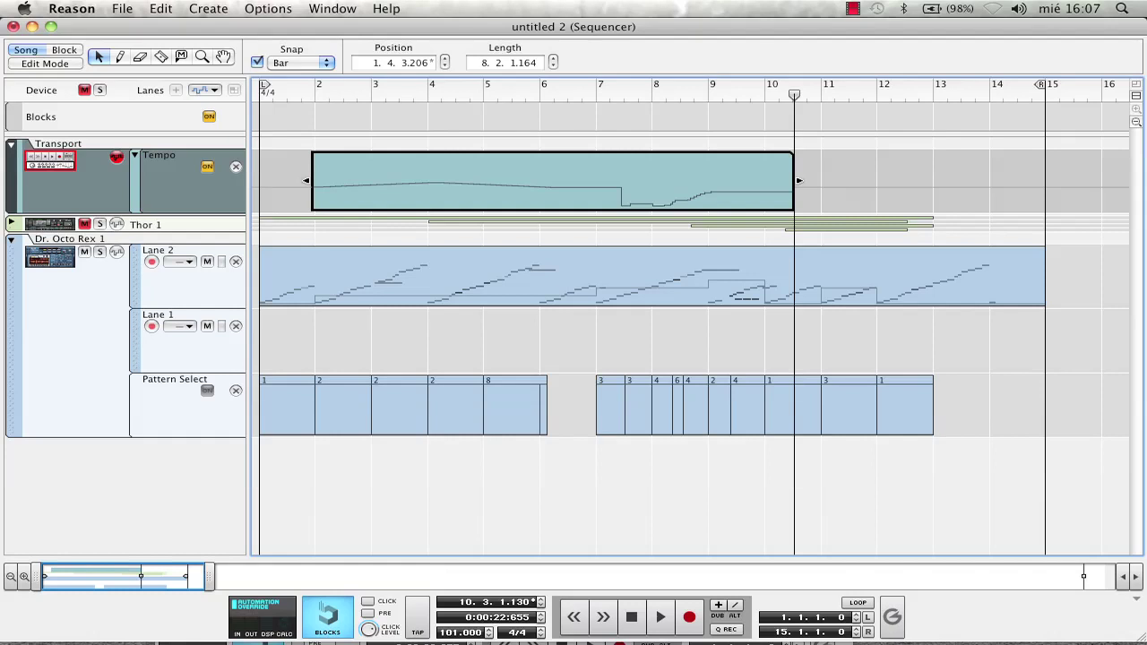
Set the song's static tempo to 120 BPM.
{"action": "double_click", "coordinate": [449, 634]}
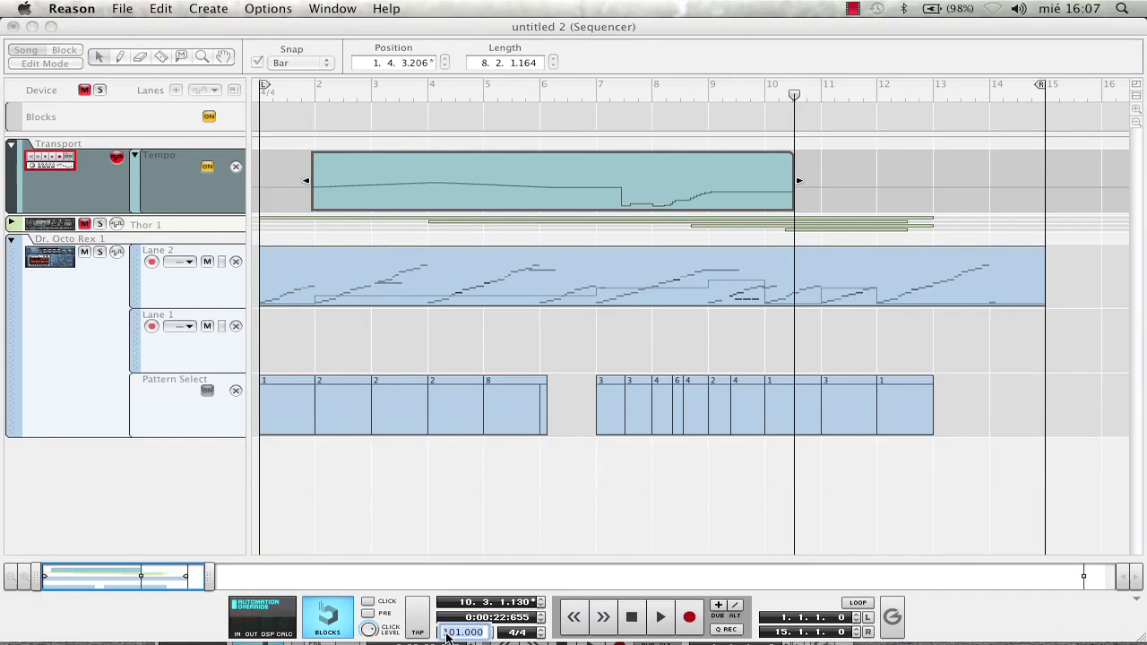
{"action": "type", "text": "120"}
{"action": "key", "text": "Return"}
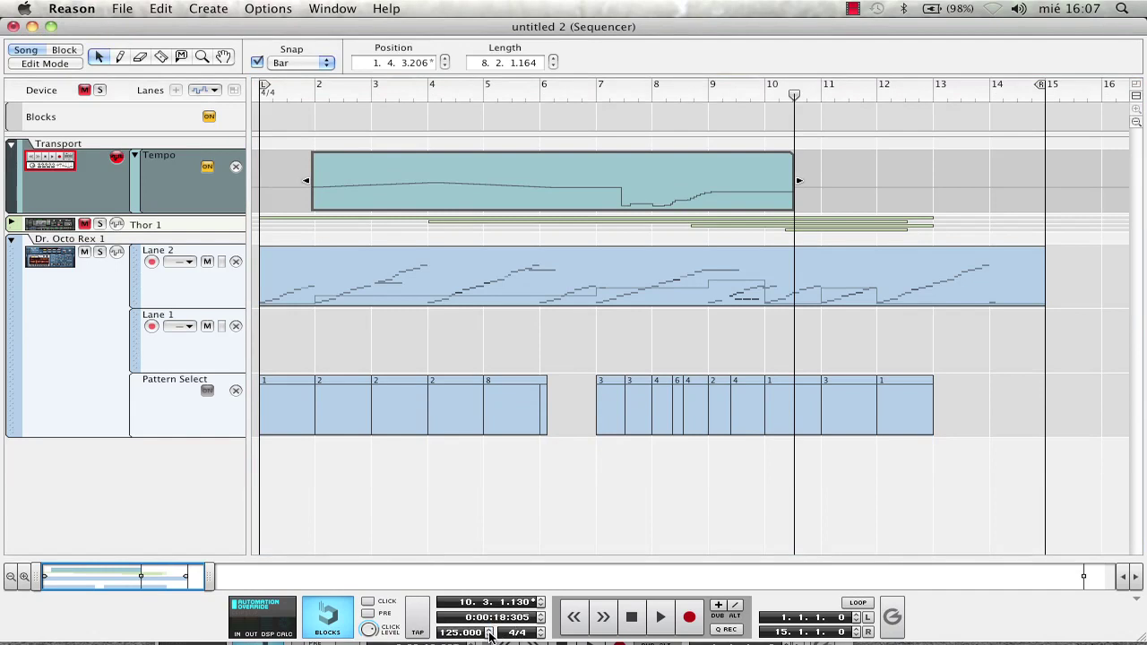
Try changing the static tempo in small increments and with Tap Tempo, and reset it to 120 BPM.
{"action": "left_click", "coordinate": [490, 636]}
{"action": "left_click", "coordinate": [490, 636]}
{"action": "left_click", "coordinate": [489, 635]}
{"action": "left_click", "coordinate": [423, 620]}
{"action": "left_click", "coordinate": [423, 623]}
{"action": "left_click", "coordinate": [423, 626]}
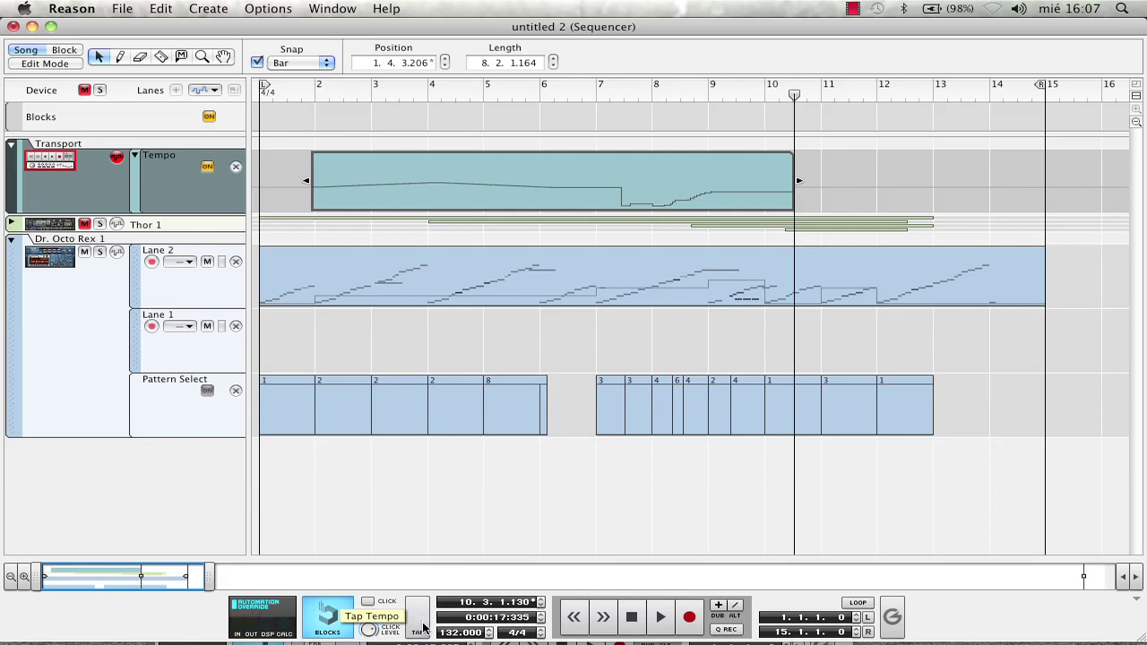
{"action": "left_click", "coordinate": [423, 627]}
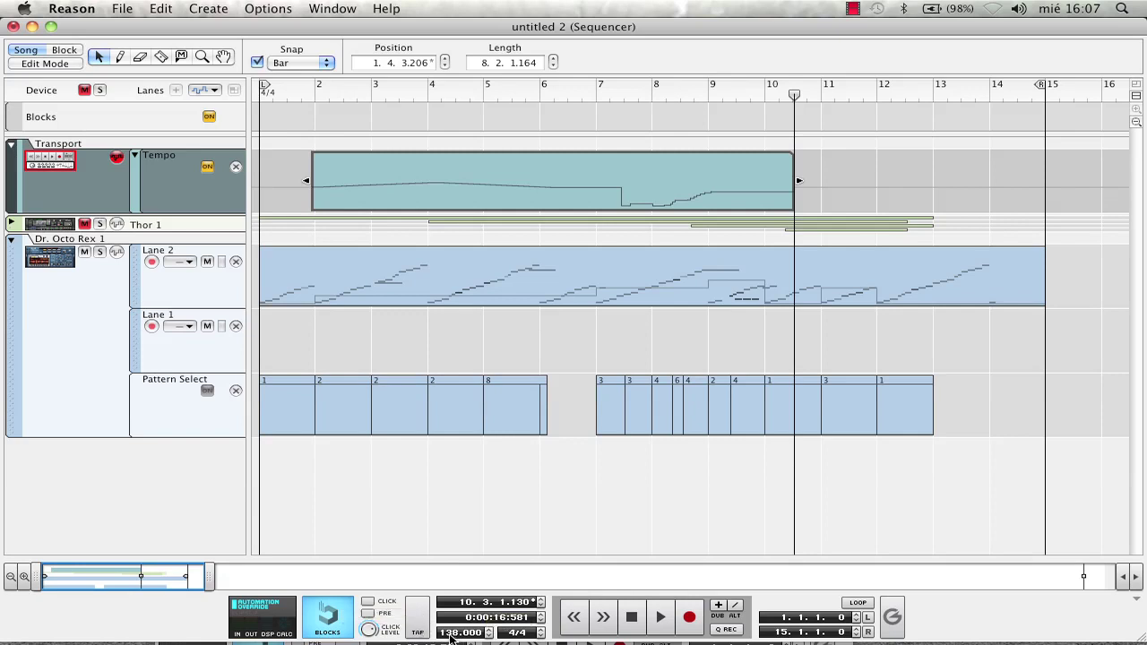
{"action": "left_click", "coordinate": [421, 630]}
{"action": "double_click", "coordinate": [445, 634]}
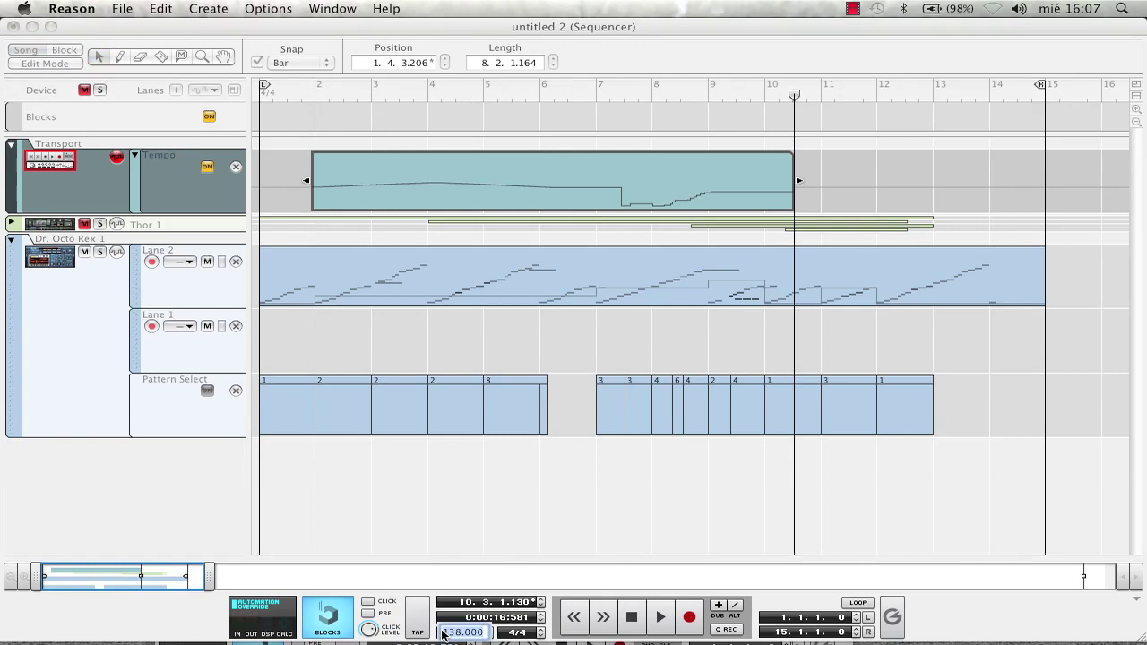
{"action": "type", "text": "120"}
{"action": "key", "text": "Return"}
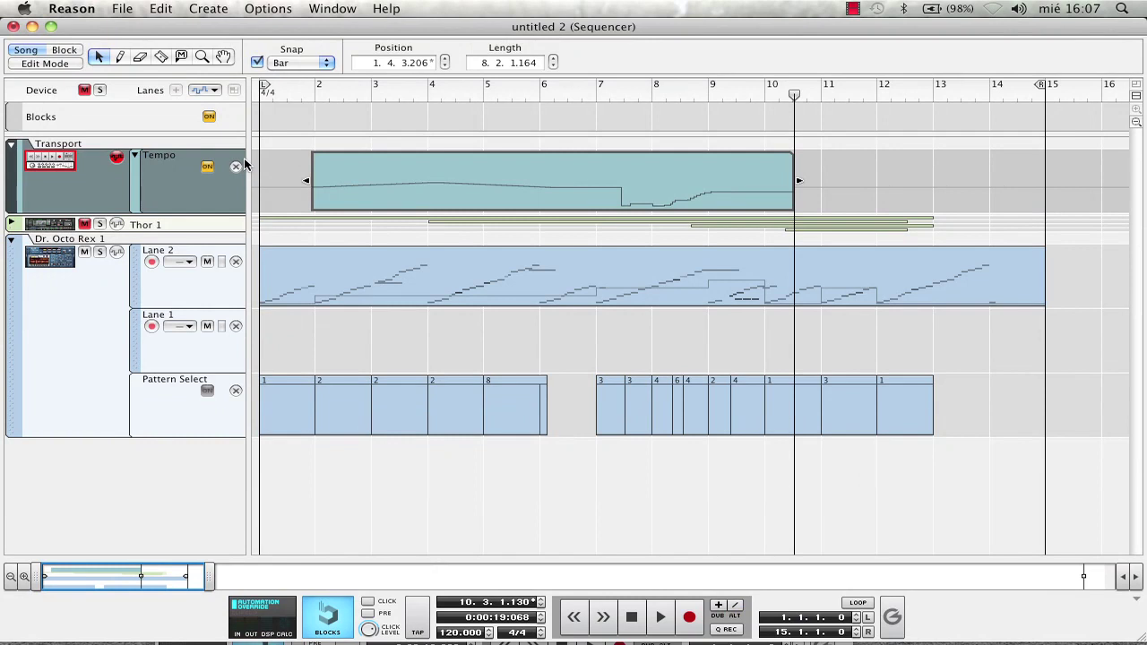
Open the recorded tempo clip for editing and delete all of its automation points.
{"action": "double_click", "coordinate": [392, 180]}
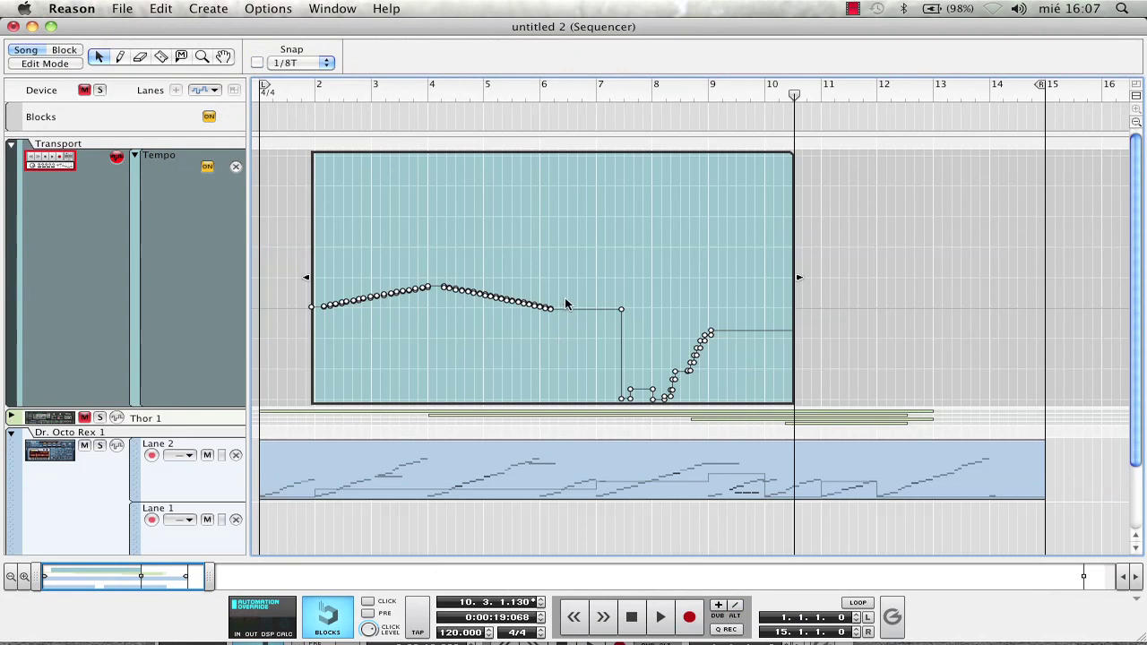
{"action": "left_click_drag", "start_coordinate": [565, 298], "coordinate": [759, 405]}
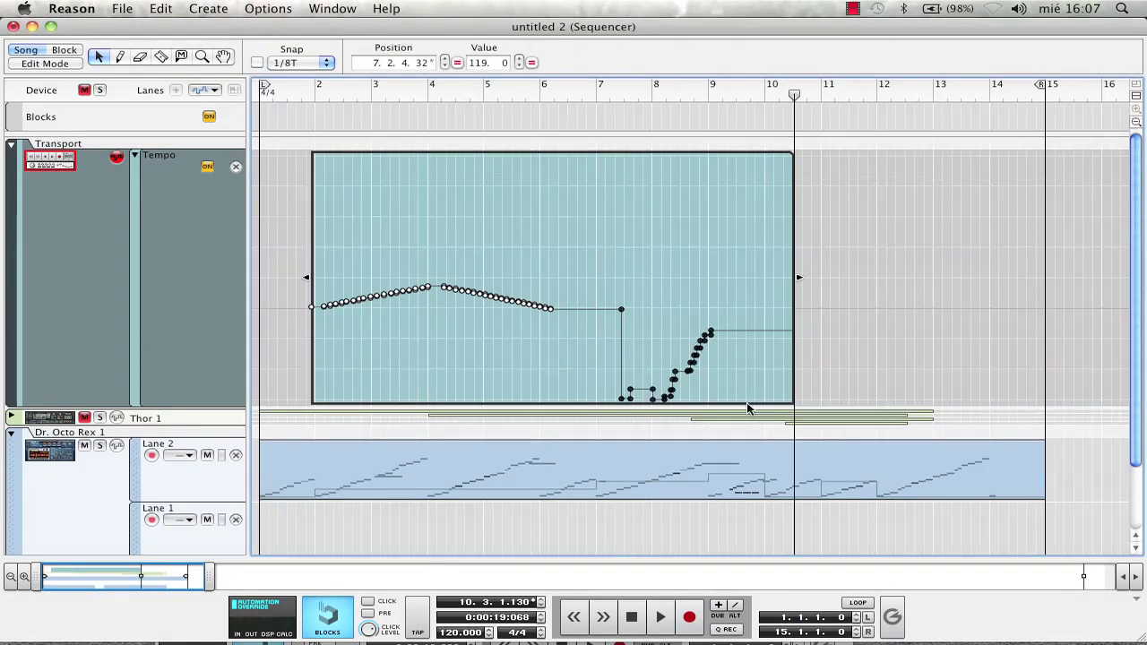
{"action": "key", "text": "Delete"}
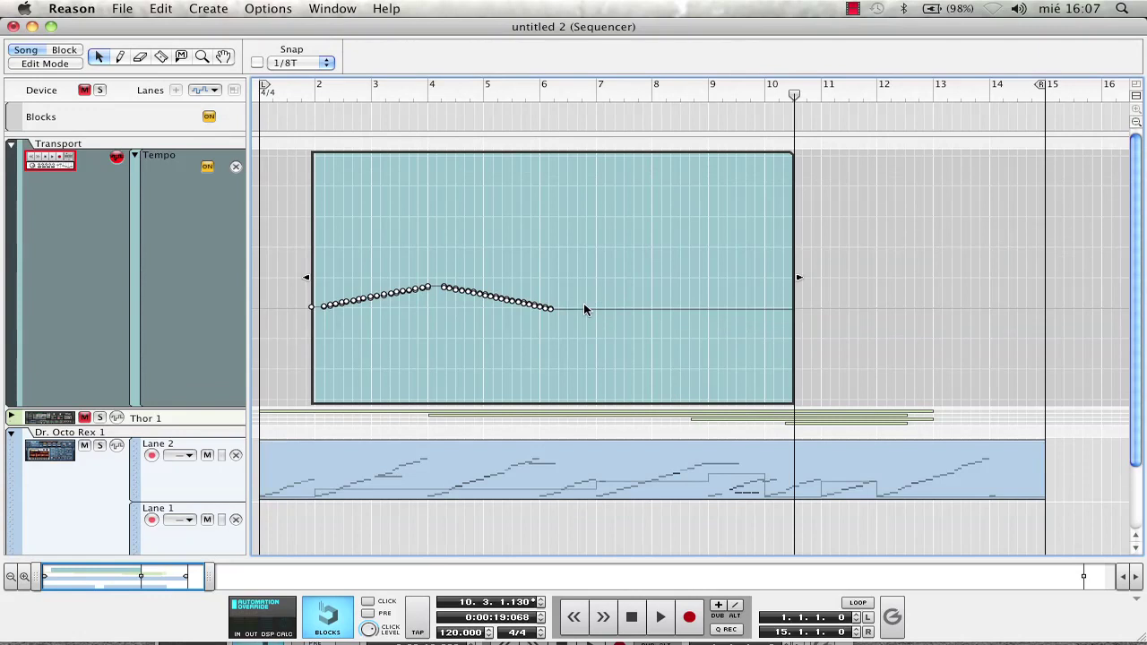
{"action": "left_click_drag", "start_coordinate": [588, 290], "coordinate": [317, 357]}
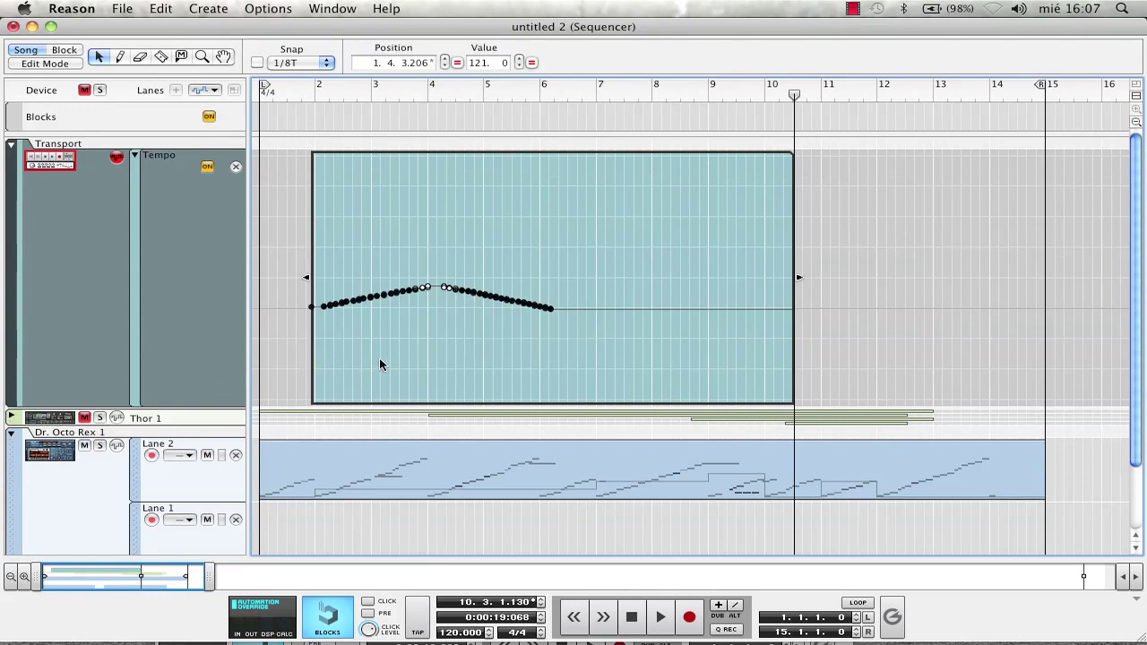
{"action": "key", "text": "Delete"}
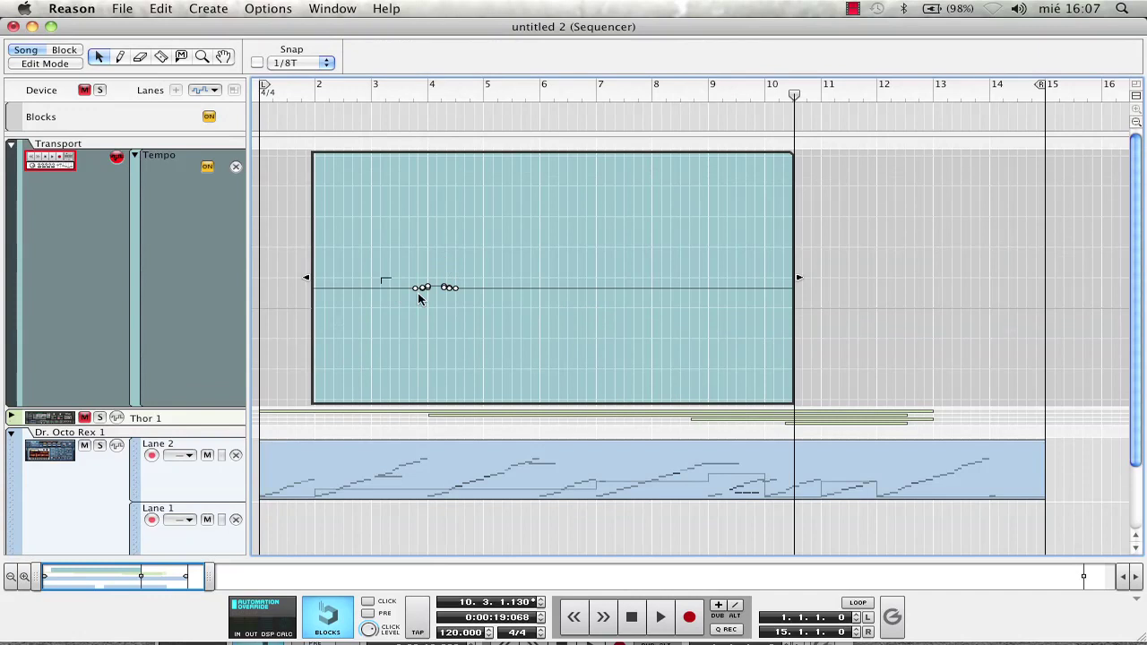
{"action": "left_click_drag", "start_coordinate": [420, 298], "coordinate": [488, 314]}
{"action": "key", "text": "Delete"}
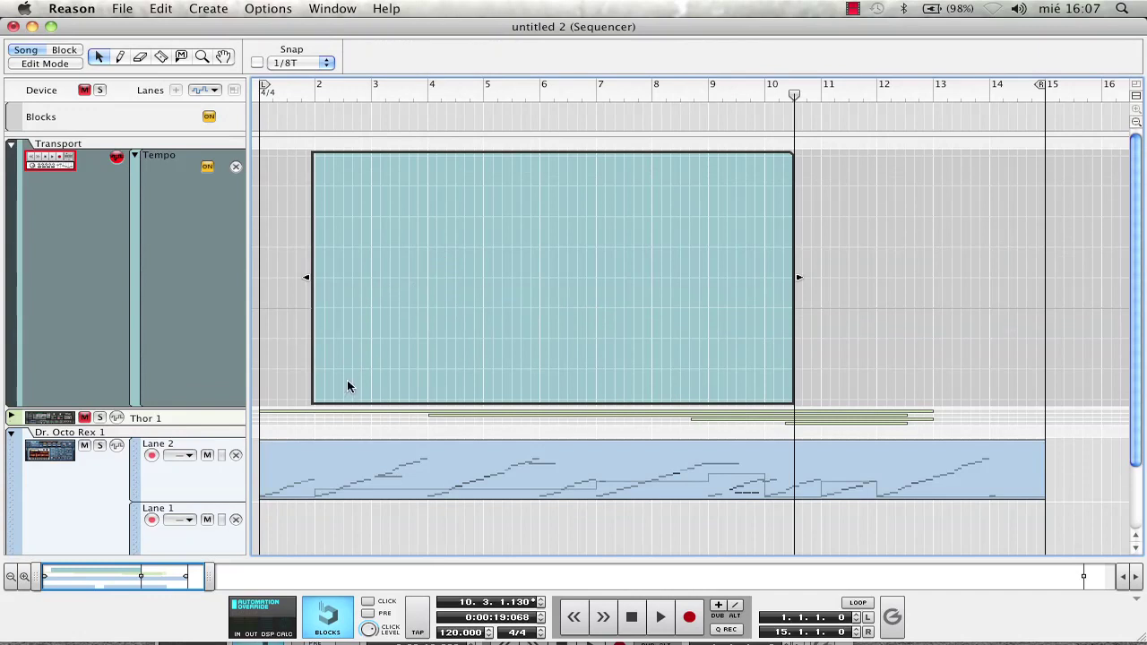
Draw a tempo curve with the Pencil tool, rising from about 42 BPM at bar 2 to just past bar 5 and falling towards bar 10.
{"action": "left_click", "coordinate": [120, 56]}
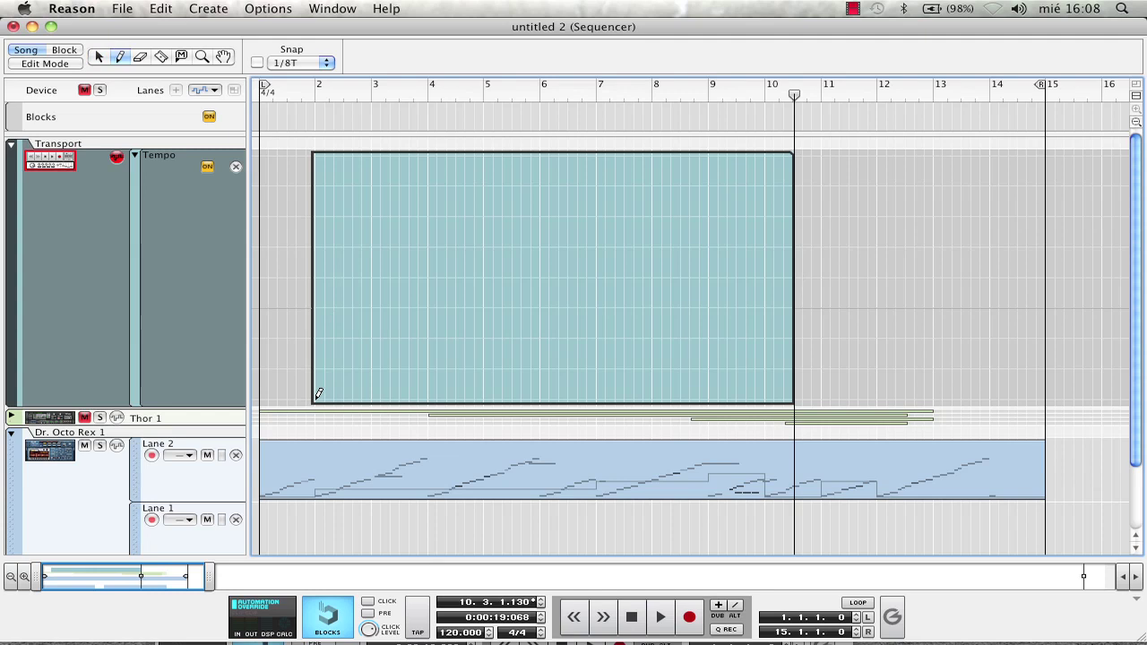
{"action": "mouse_move", "coordinate": [318, 395]}
{"action": "left_mouse_down"}
{"action": "mouse_move", "coordinate": [505, 242]}
{"action": "mouse_move", "coordinate": [556, 260]}
{"action": "mouse_move", "coordinate": [617, 259]}
{"action": "mouse_move", "coordinate": [781, 341]}
{"action": "left_mouse_up"}
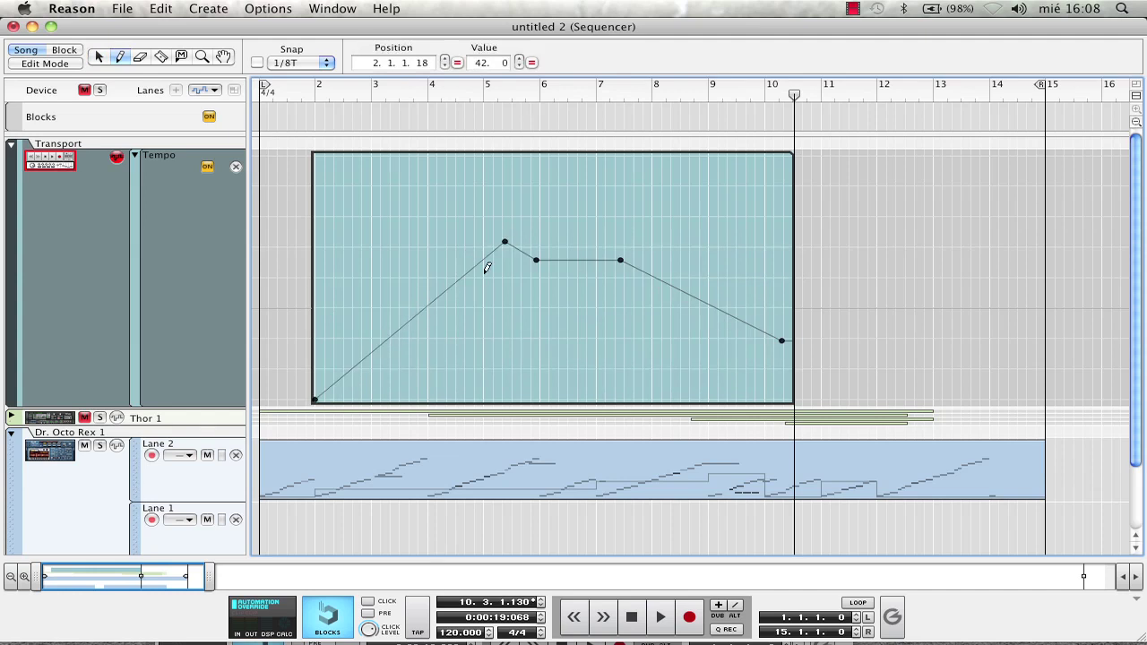
Check the Automation Cleanup option in the general preferences and close them.
{"action": "left_click", "coordinate": [117, 8]}
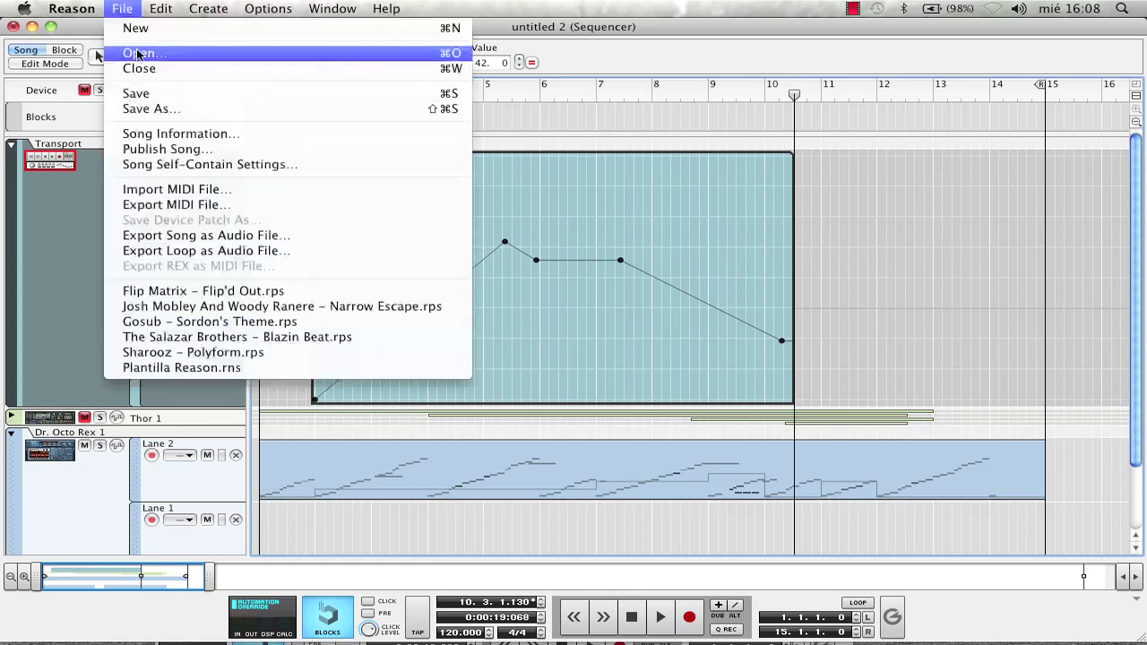
{"action": "mouse_move", "coordinate": [83, 9]}
{"action": "left_click", "coordinate": [94, 53]}
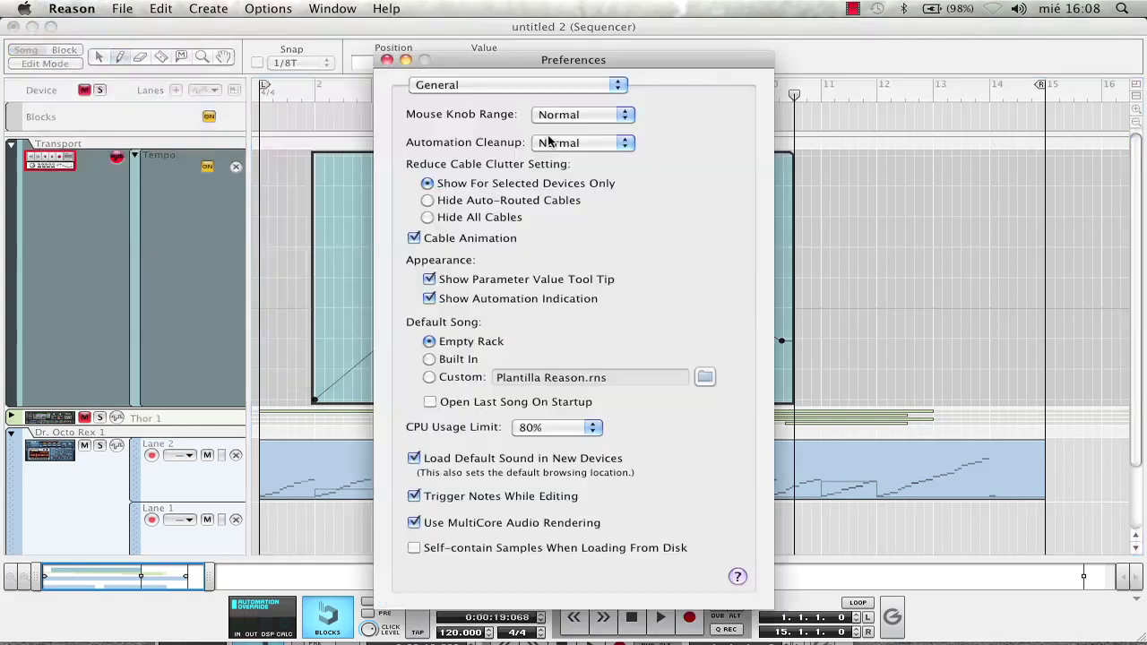
{"action": "left_click", "coordinate": [386, 59]}
Show the Tool Window and set the Automation Cleanup amount to Minimum.
{"action": "left_click", "coordinate": [332, 8]}
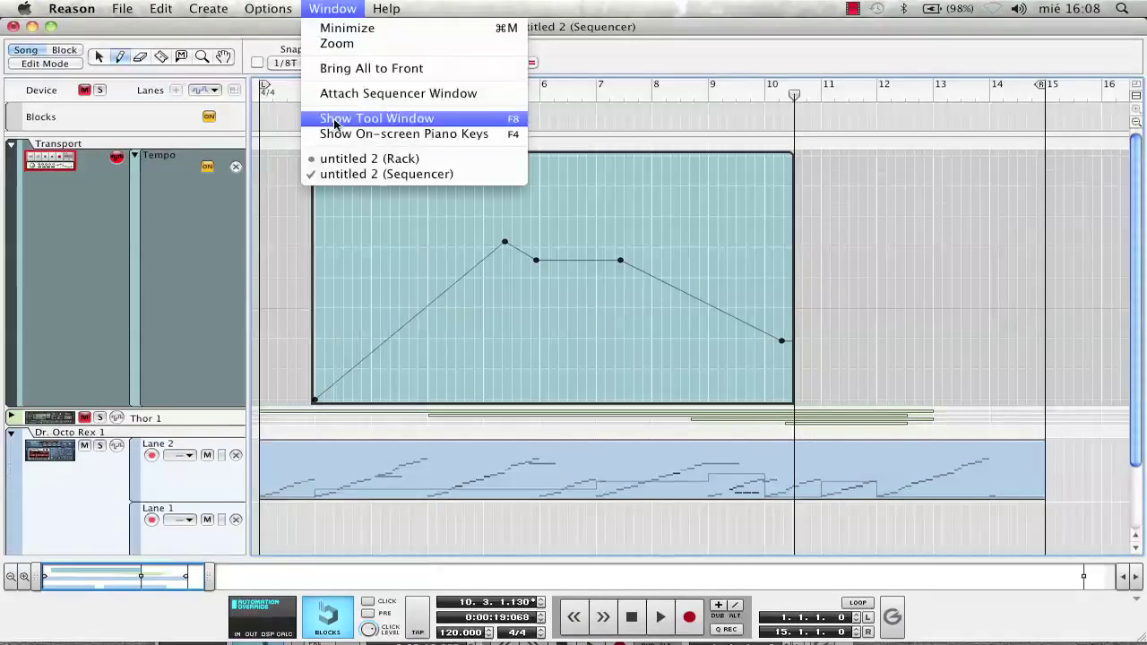
{"action": "left_click", "coordinate": [418, 126]}
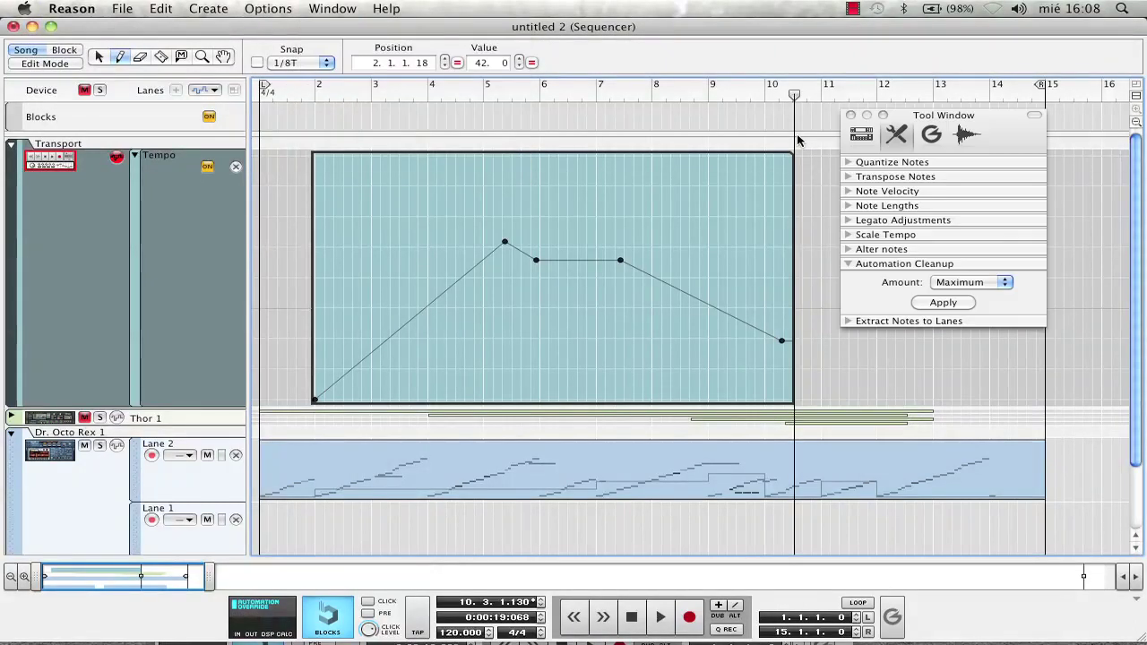
{"action": "left_click", "coordinate": [1005, 285]}
{"action": "left_click", "coordinate": [959, 244]}
Delete the drawn tempo points and draw a zigzag tempo curve across the clip, starting at about 99 BPM.
{"action": "key", "text": "Delete"}
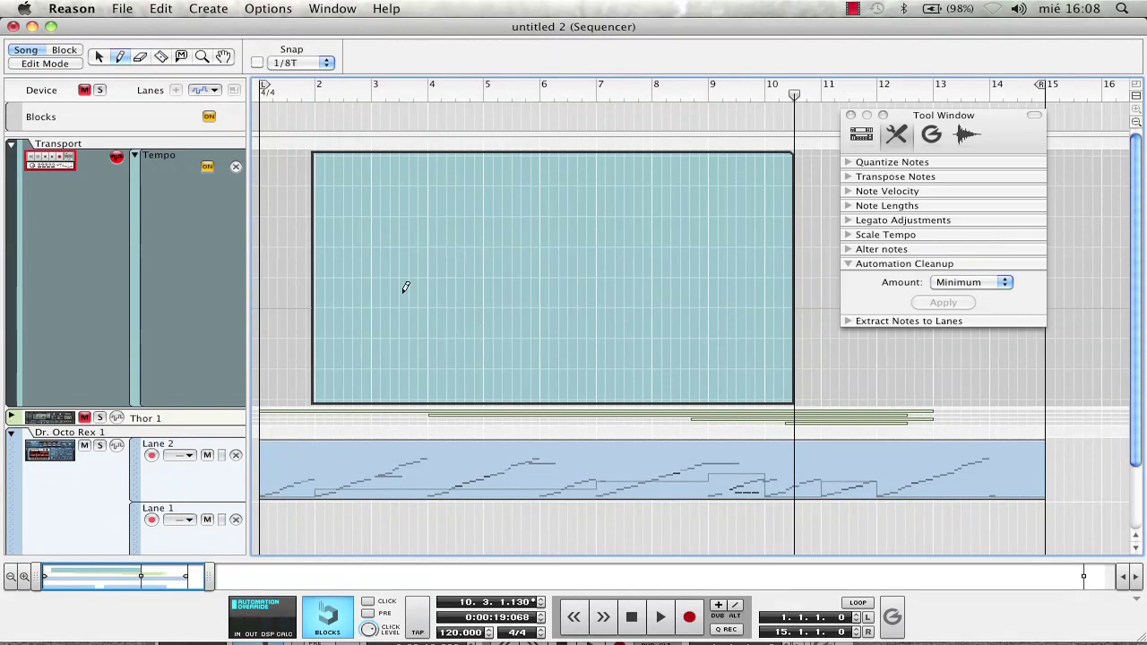
{"action": "mouse_move", "coordinate": [315, 326]}
{"action": "left_mouse_down"}
{"action": "mouse_move", "coordinate": [387, 265]}
{"action": "mouse_move", "coordinate": [453, 286]}
{"action": "mouse_move", "coordinate": [505, 258]}
{"action": "mouse_move", "coordinate": [535, 280]}
{"action": "mouse_move", "coordinate": [596, 271]}
{"action": "mouse_move", "coordinate": [796, 306]}
{"action": "left_mouse_up"}
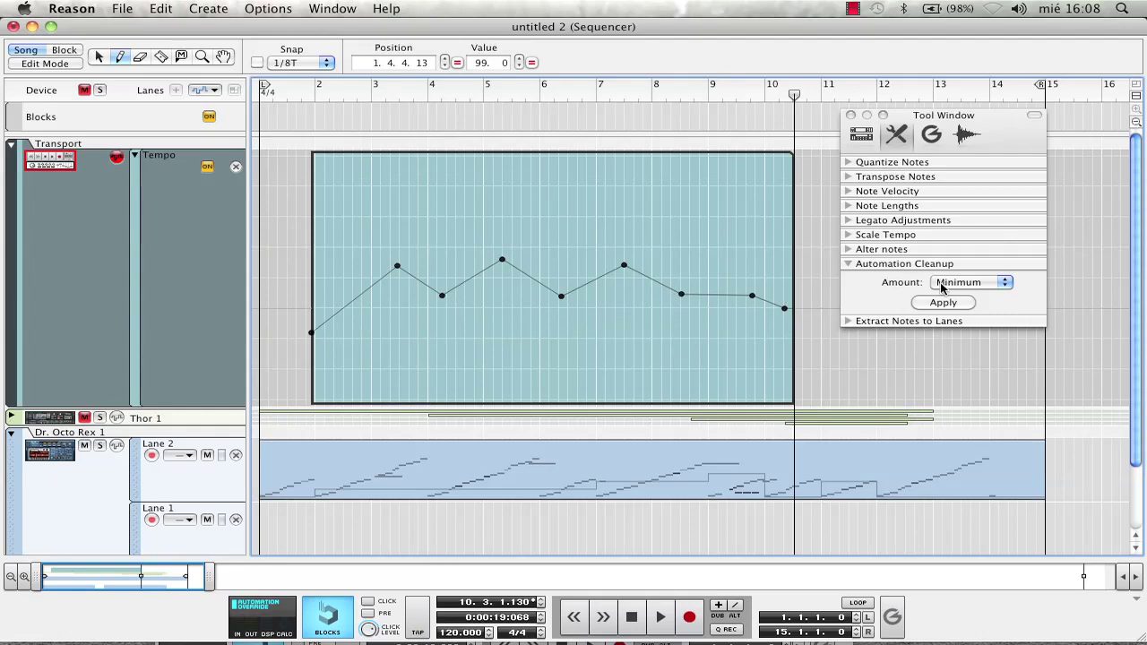
Apply Automation Cleanup to the tempo curve with the Normal amount and close the Tool Window.
{"action": "left_click", "coordinate": [1007, 283]}
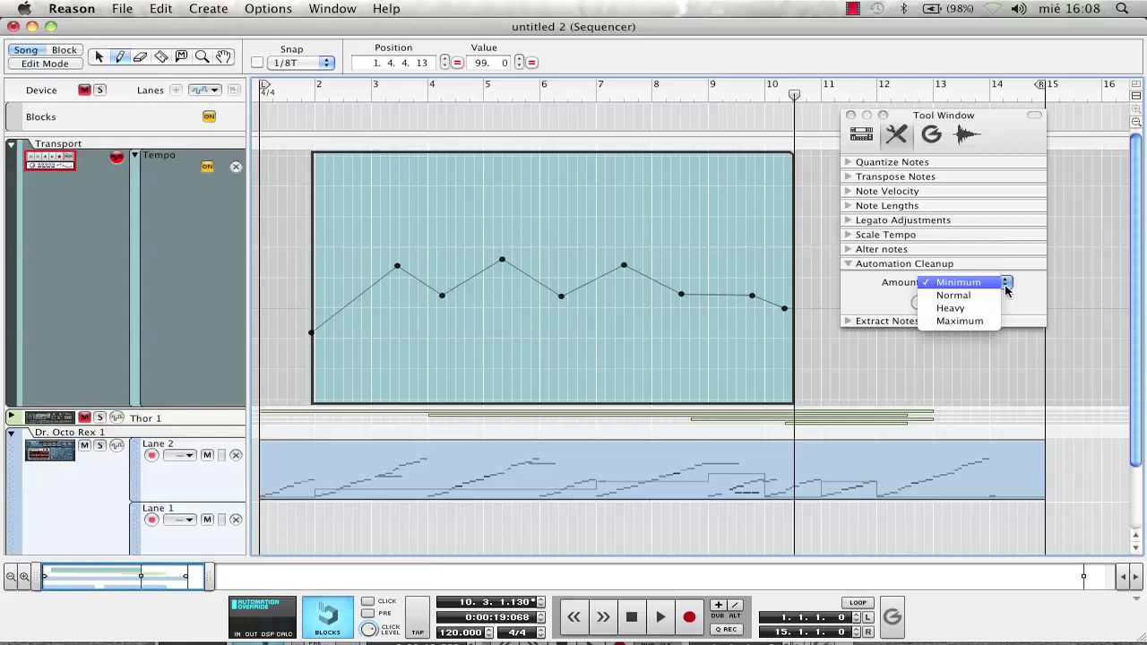
{"action": "left_click", "coordinate": [923, 297]}
{"action": "left_click", "coordinate": [943, 303]}
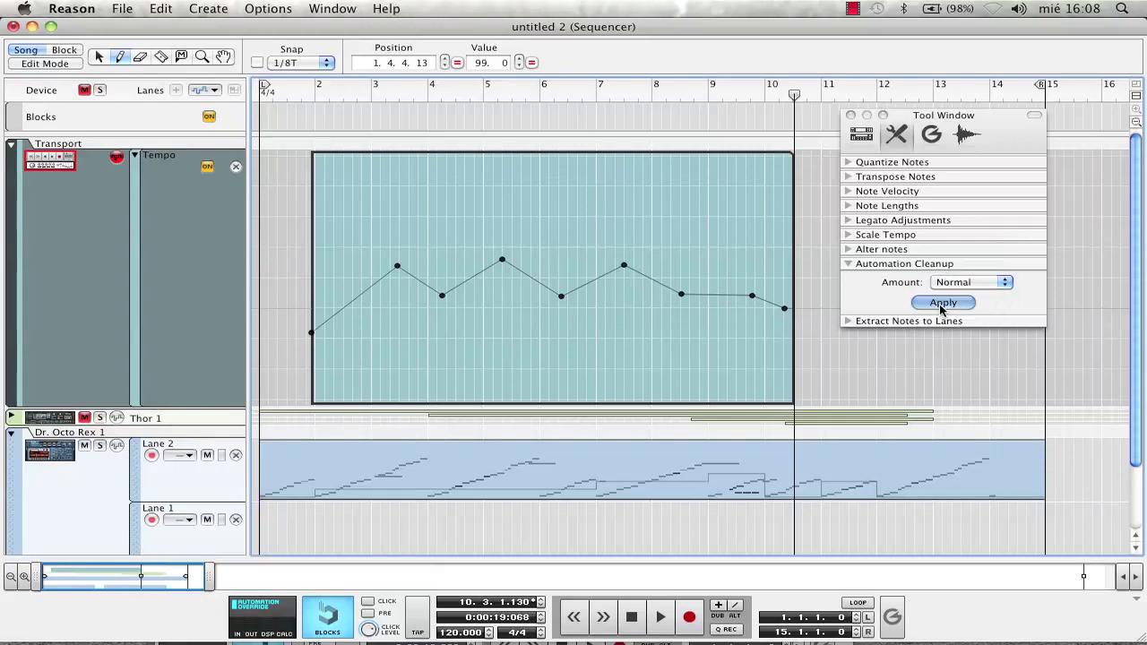
{"action": "left_click", "coordinate": [851, 115]}
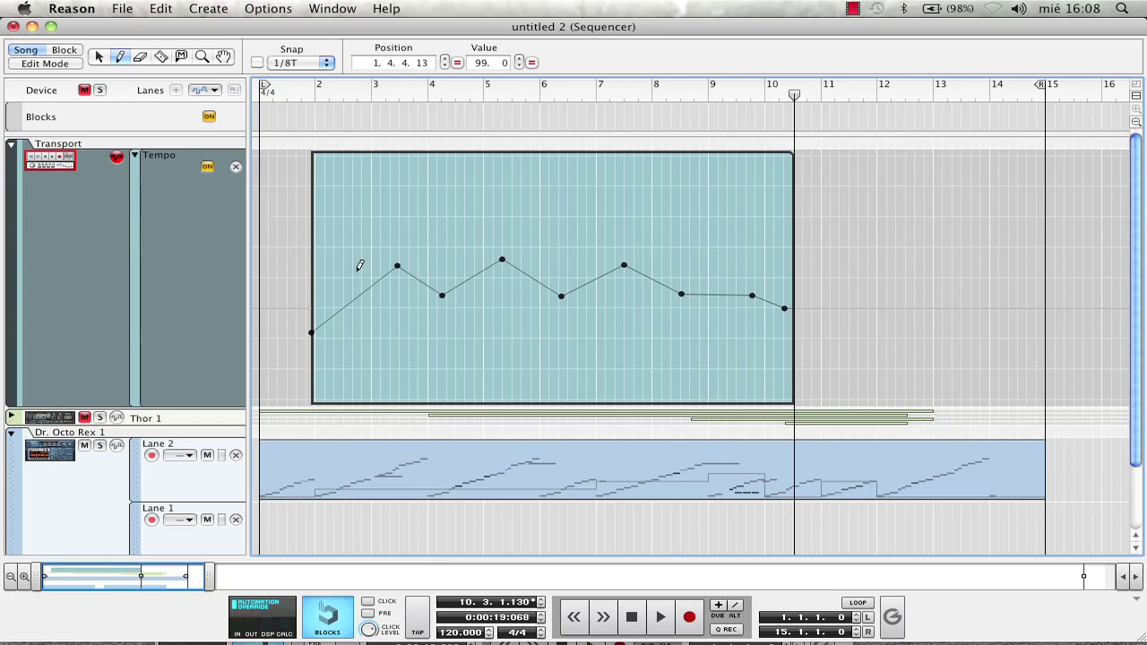
Deselect the tempo points with the Selection tool and close the tempo clip.
{"action": "left_click", "coordinate": [99, 57]}
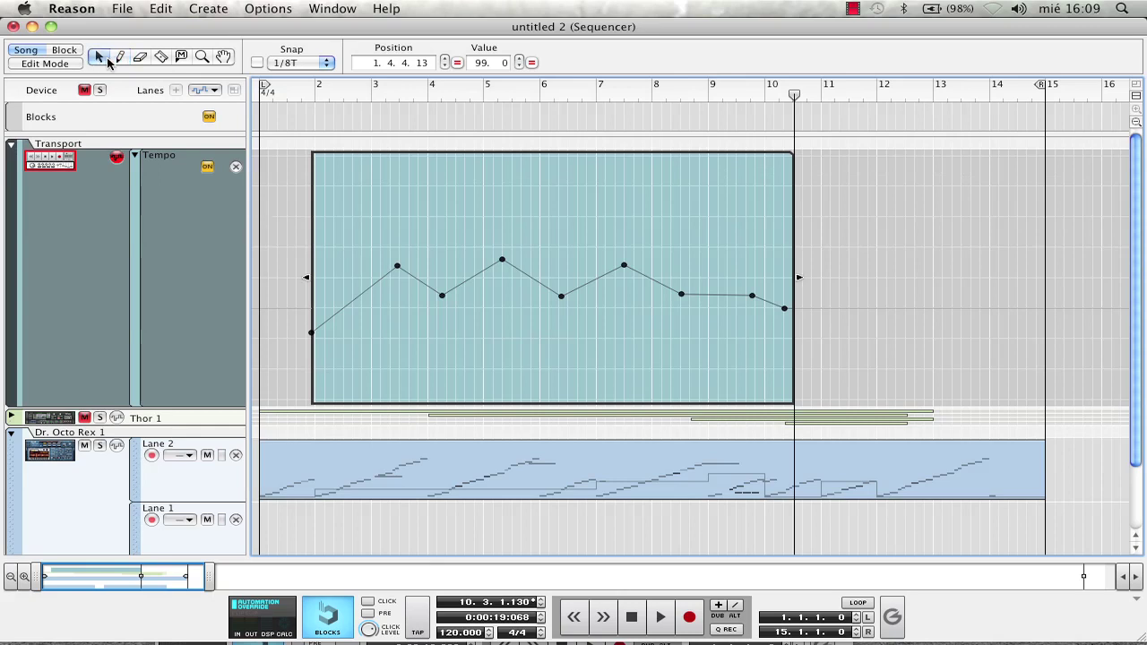
{"action": "left_click", "coordinate": [339, 231]}
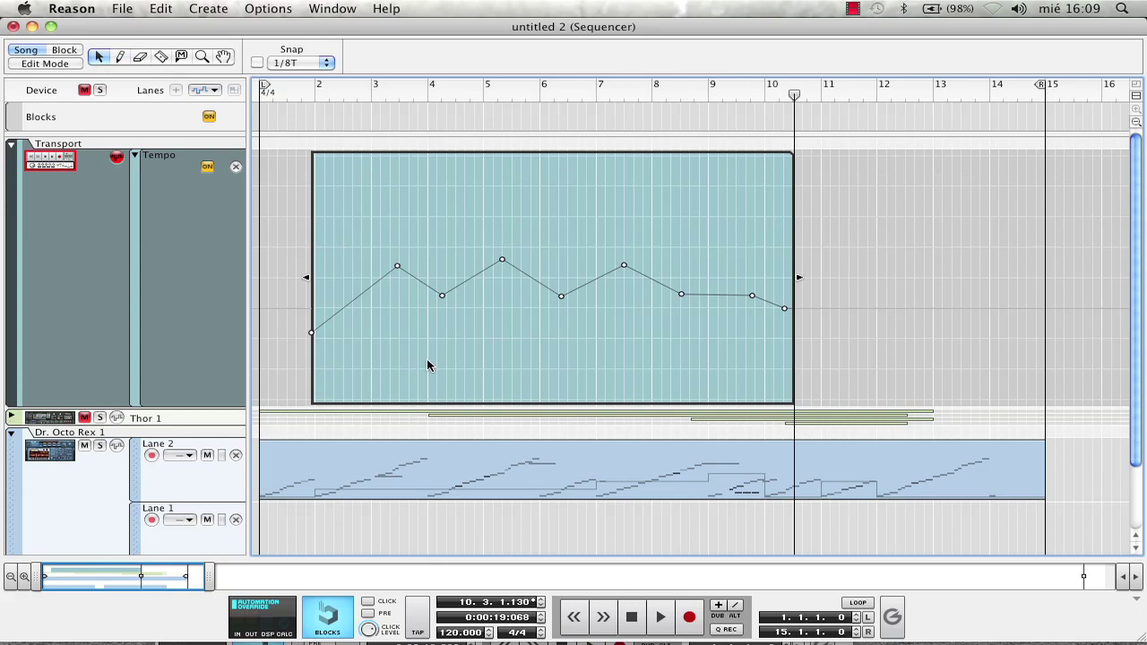
{"action": "double_click", "coordinate": [274, 130]}
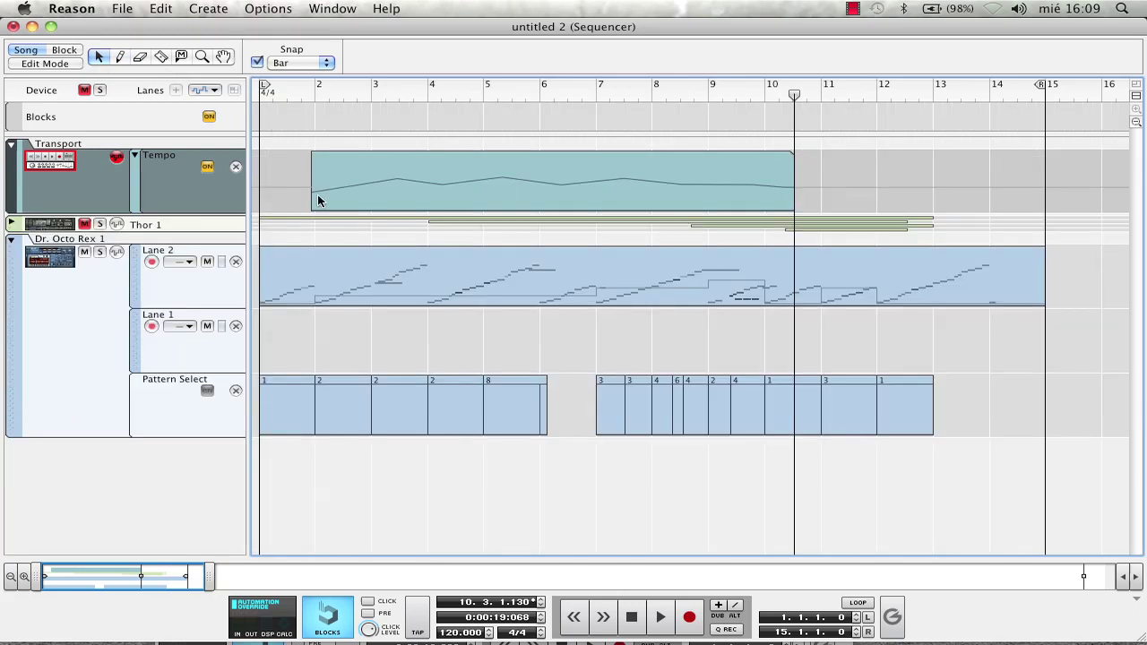
Play the song from the start of bar 1 and open the tempo clip to follow its tempo curve.
{"action": "left_click", "coordinate": [273, 103]}
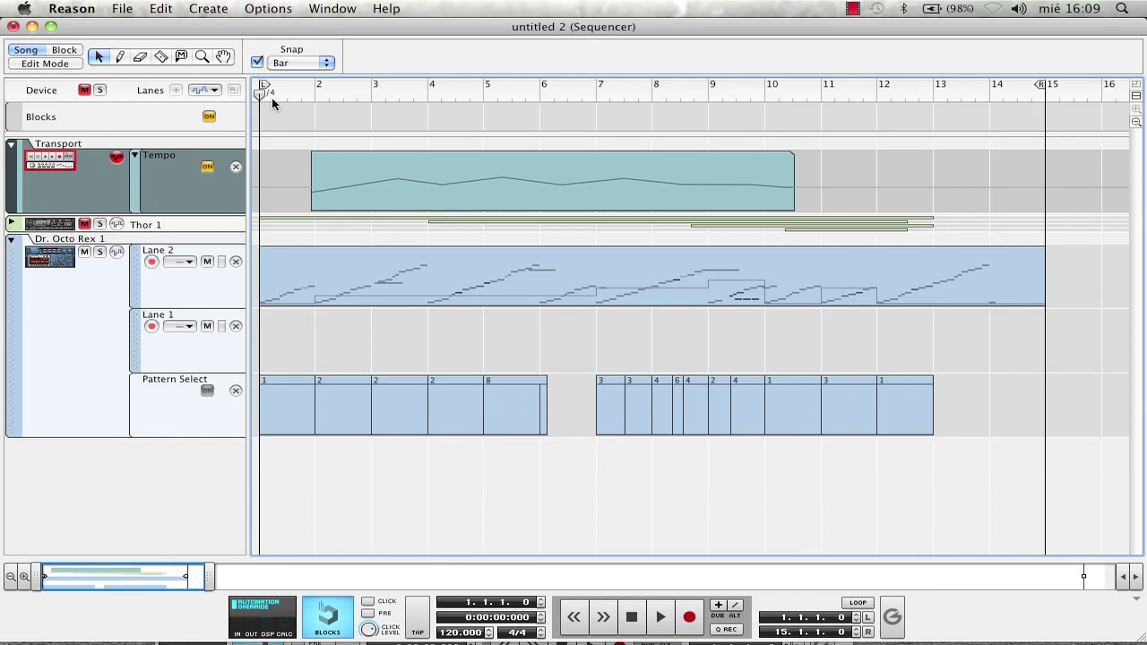
{"action": "key", "text": "space"}
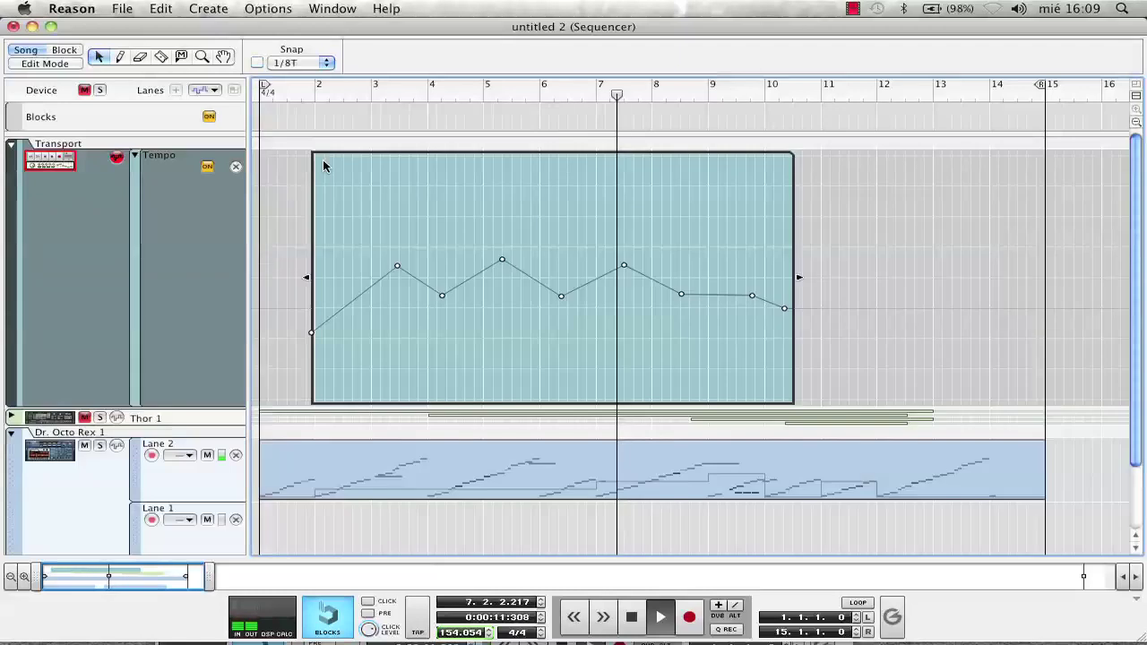
{"action": "double_click", "coordinate": [323, 161]}
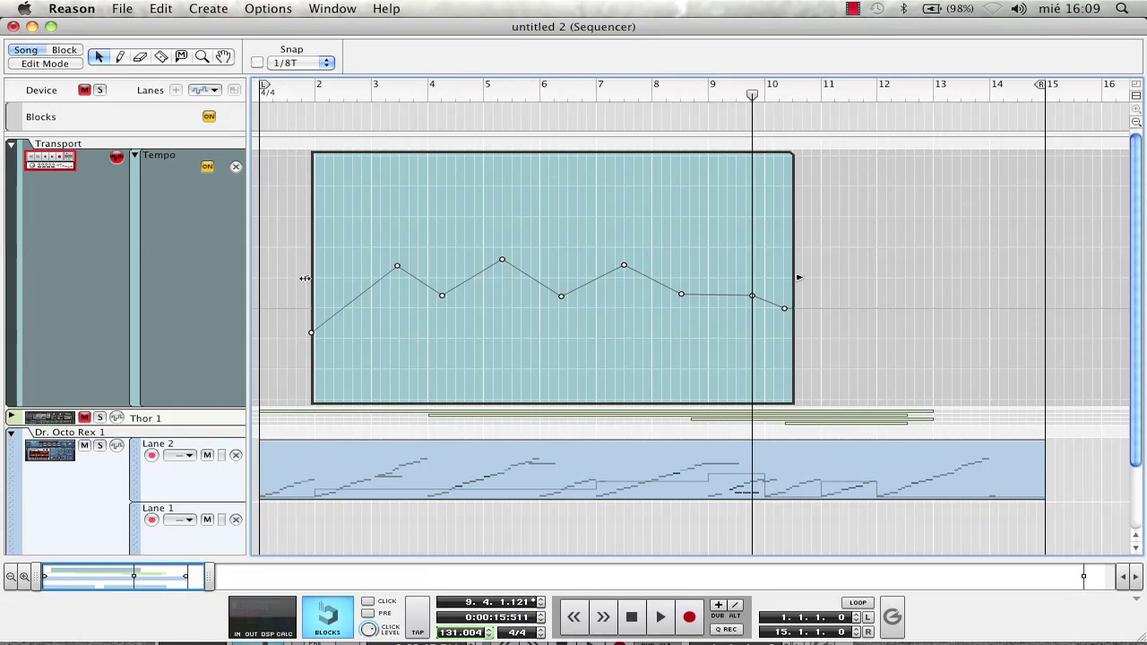
Compare the tempo clip in the arrangement with its Edit Mode view, ending in Edit Mode.
{"action": "left_click", "coordinate": [55, 65]}
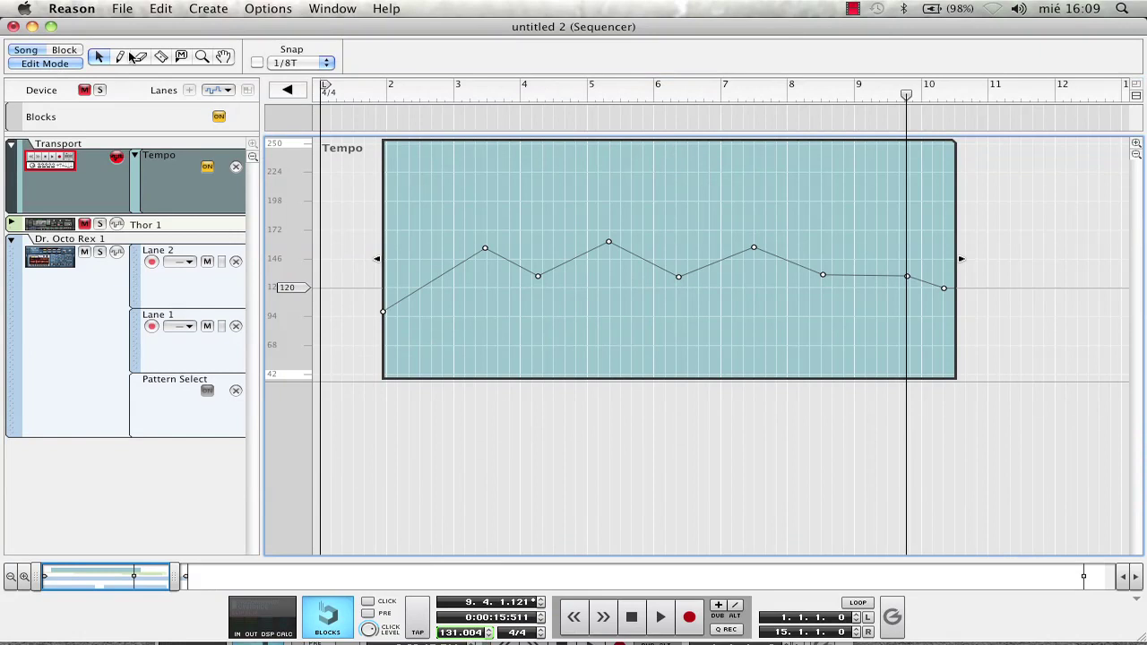
{"action": "left_click", "coordinate": [55, 64]}
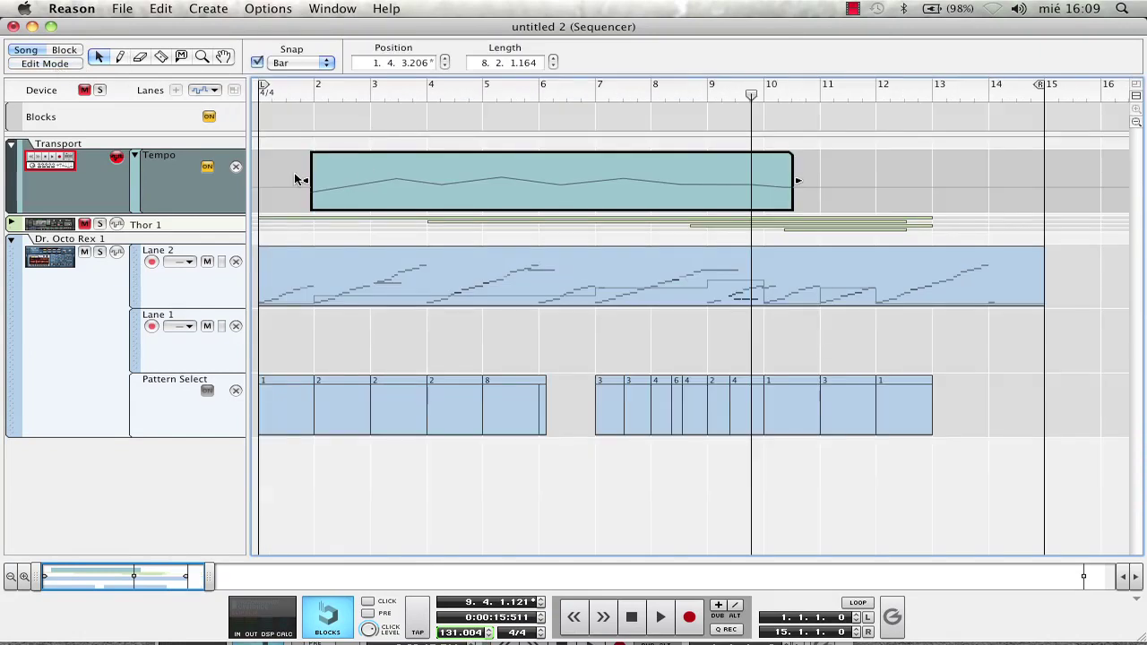
{"action": "double_click", "coordinate": [338, 179]}
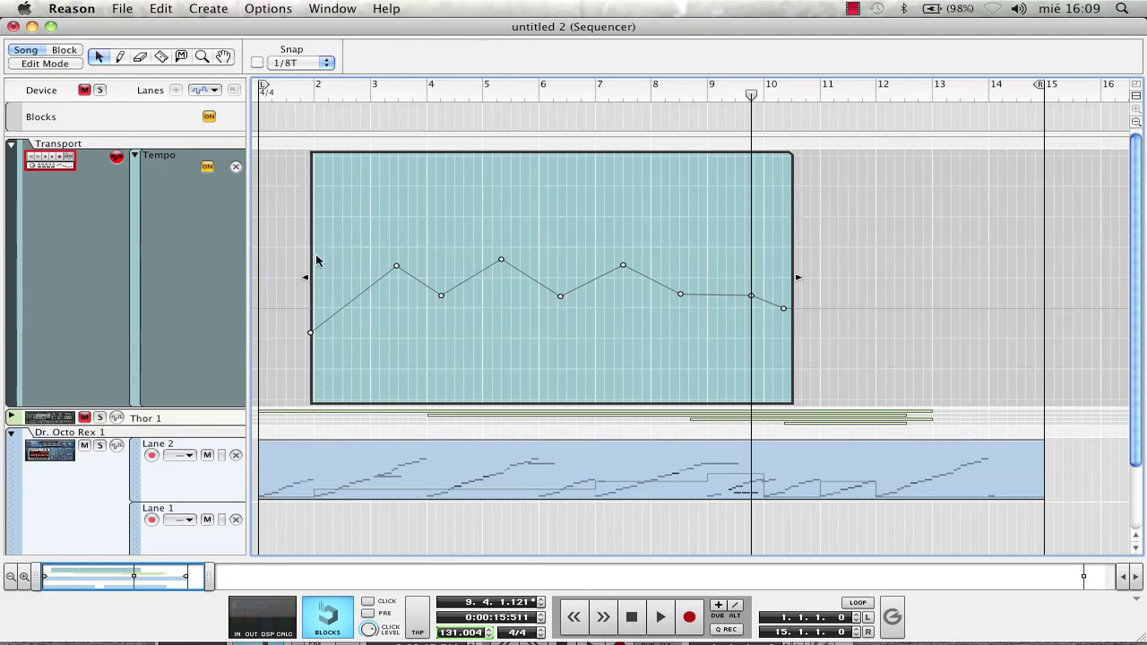
{"action": "left_click", "coordinate": [35, 65]}
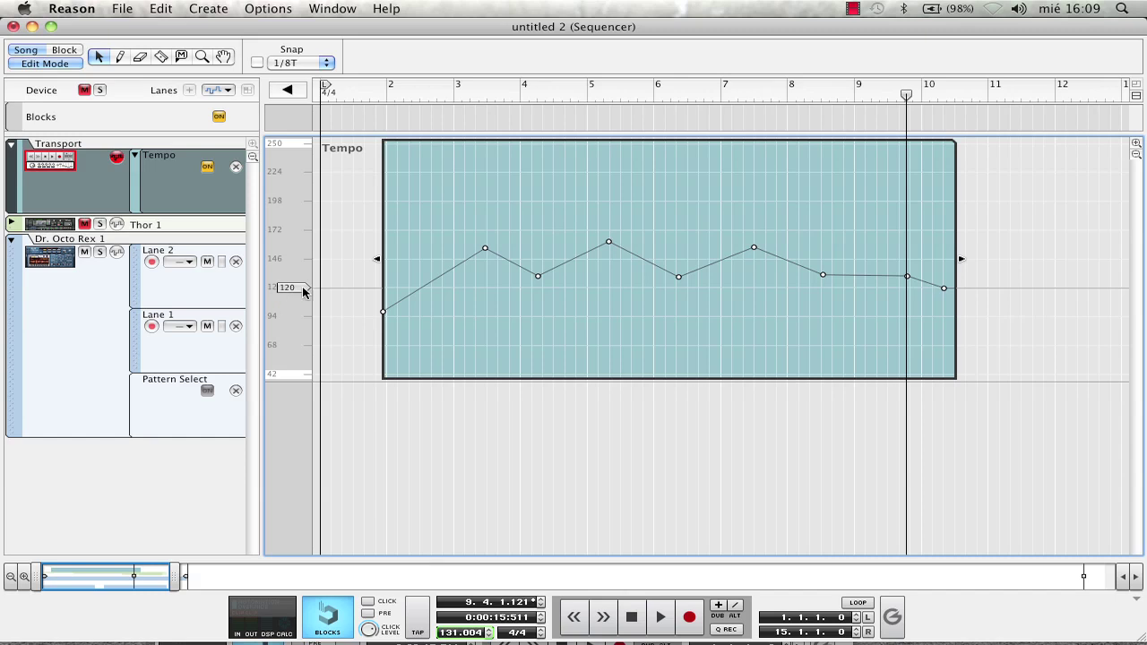
Set the static tempo of the Tempo lane to 110 BPM and play from bar 1 into the tempo clip, stopping in bar 6.
{"action": "left_click", "coordinate": [343, 97]}
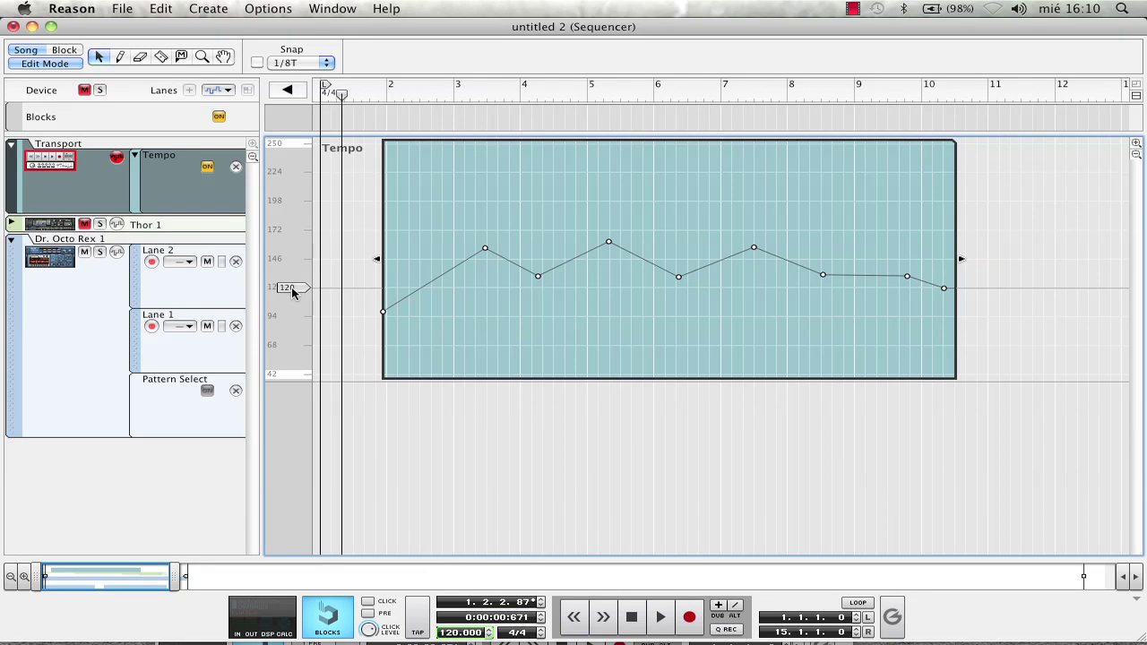
{"action": "mouse_move", "coordinate": [292, 292]}
{"action": "left_mouse_down"}
{"action": "mouse_move", "coordinate": [299, 326]}
{"action": "mouse_move", "coordinate": [301, 306]}
{"action": "left_mouse_up"}
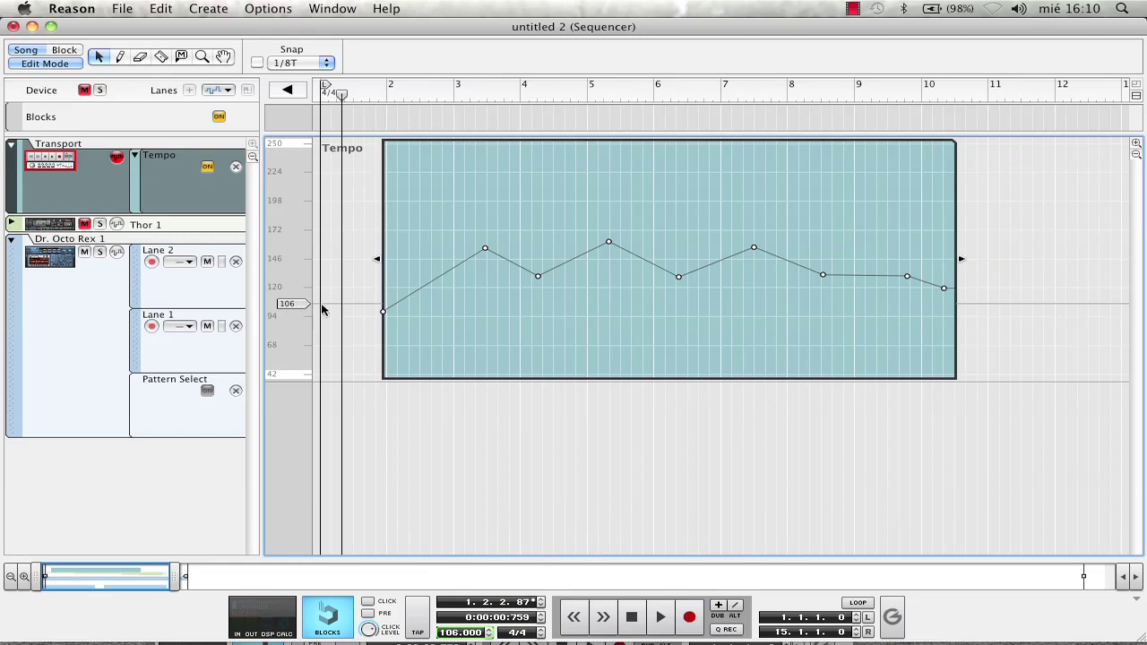
{"action": "left_click_drag", "start_coordinate": [296, 307], "coordinate": [317, 306]}
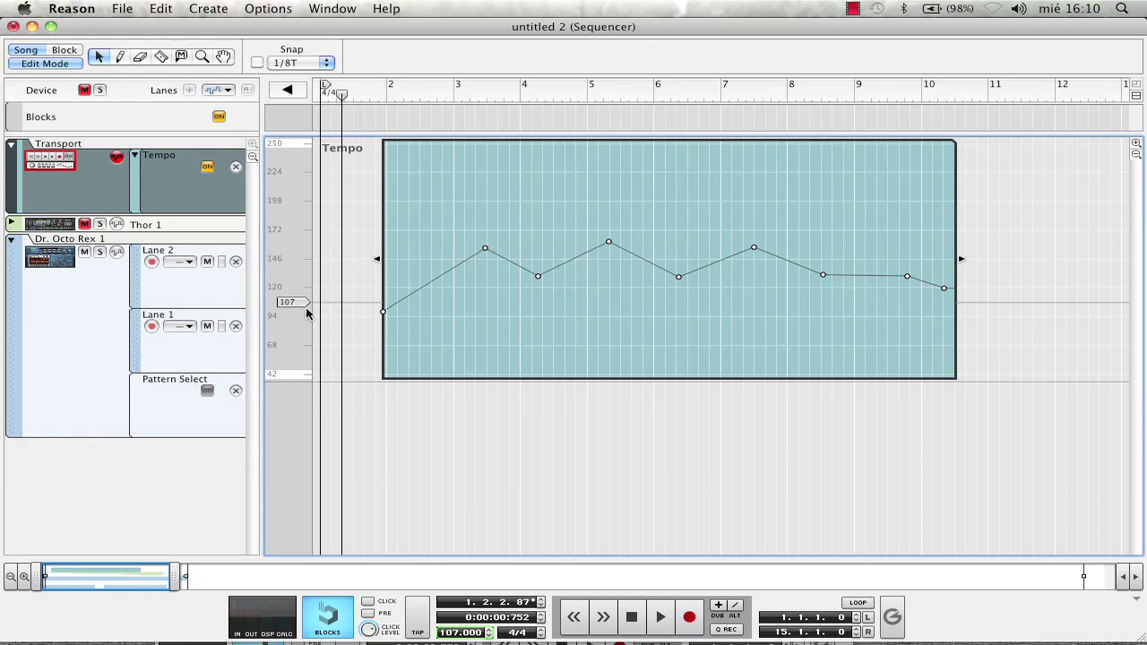
{"action": "left_click_drag", "start_coordinate": [292, 305], "coordinate": [295, 299]}
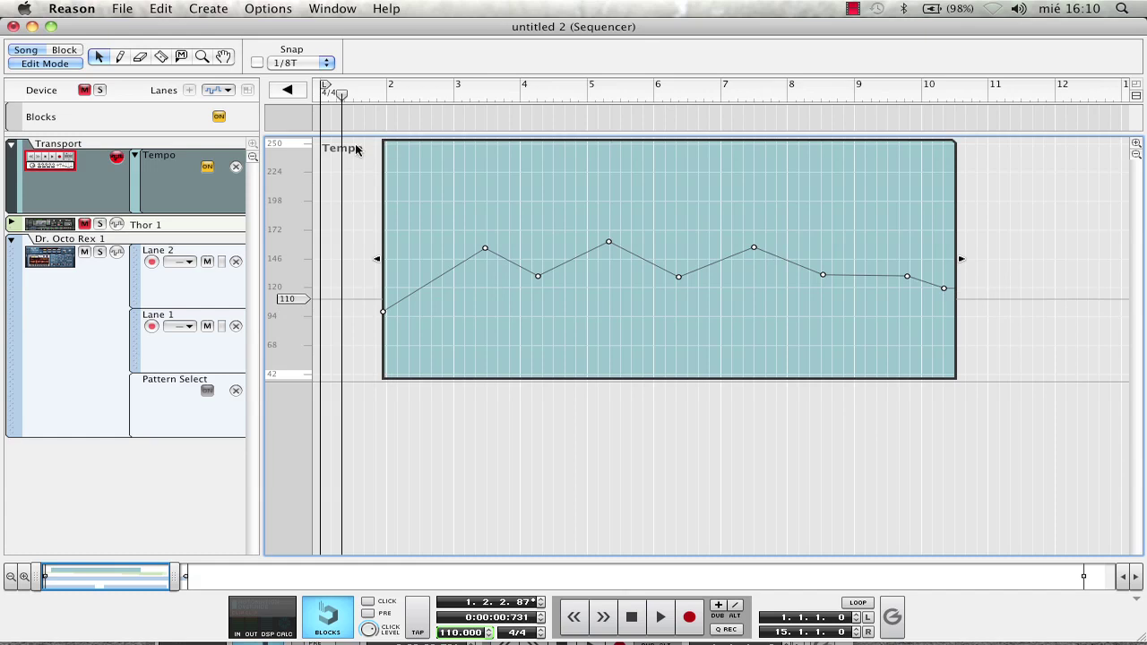
{"action": "key", "text": "space"}
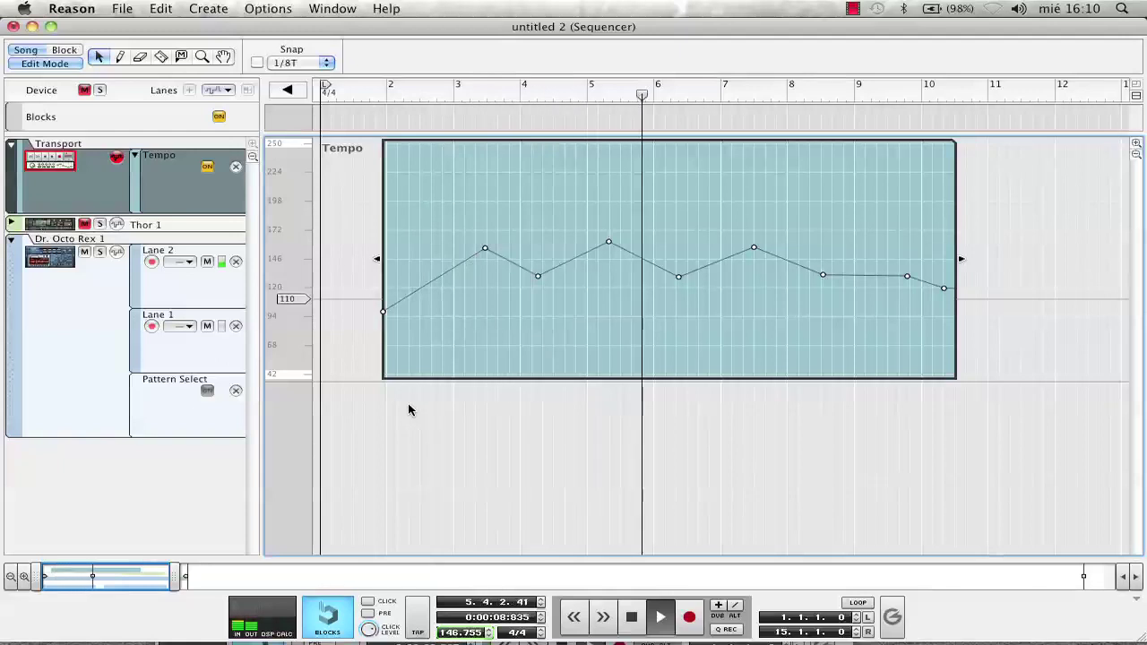
{"action": "key", "text": "space"}
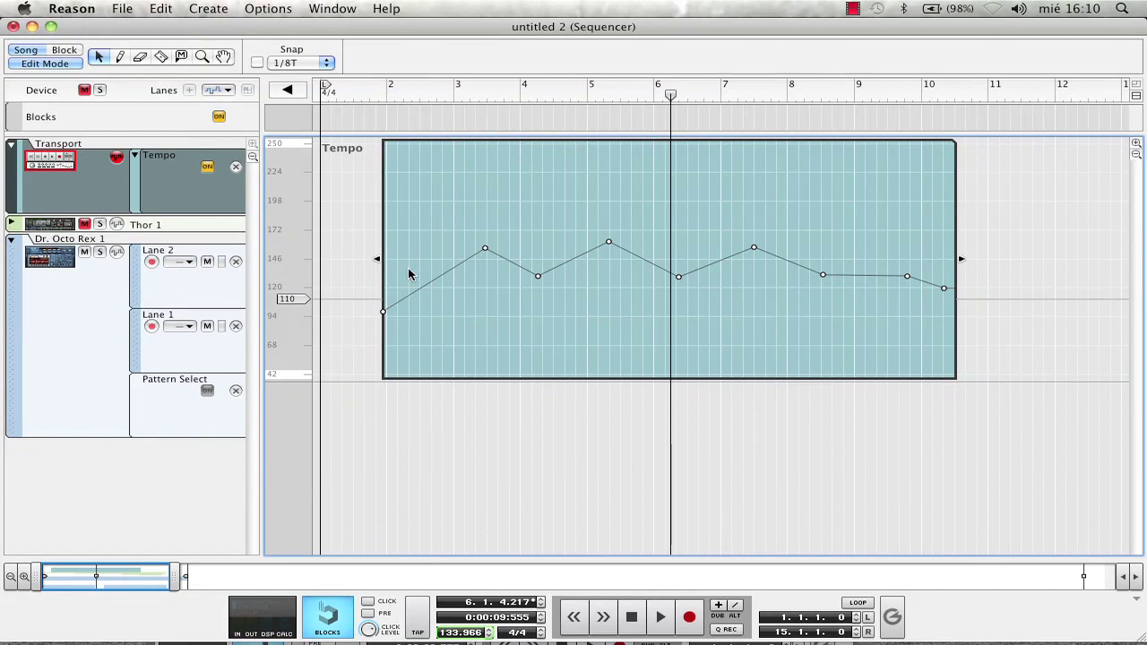